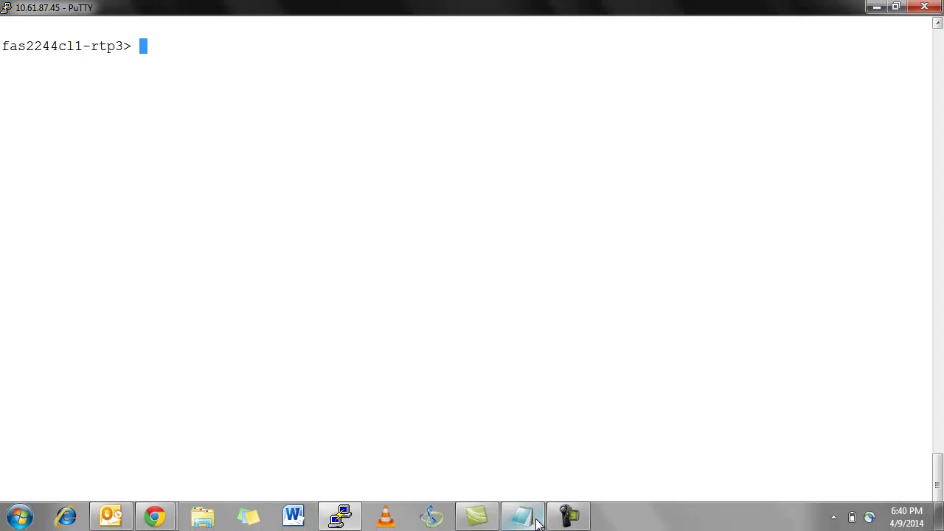
Step: Create the readonly1 role with useradmin role add, pasting the first API capability list from the notes
{"action": "left_click", "coordinate": [534, 517]}
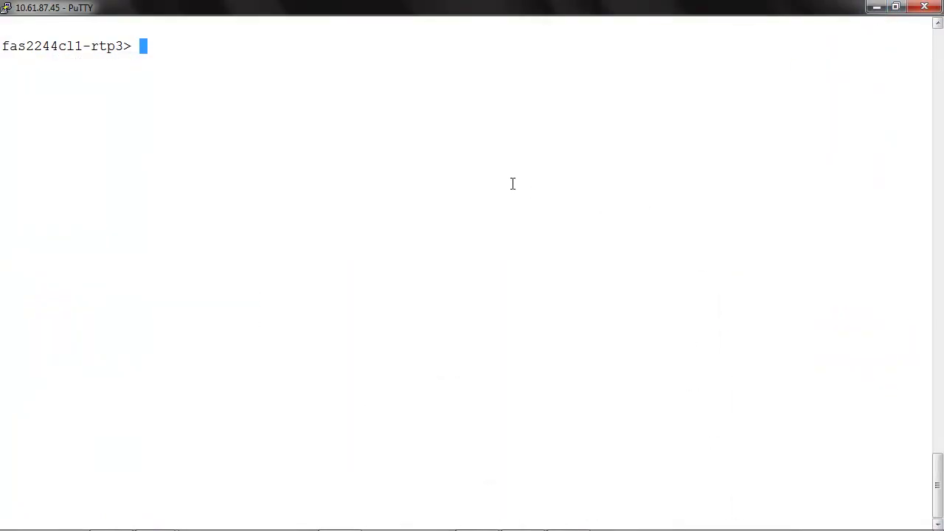
{"action": "type", "text": "useradmin"}
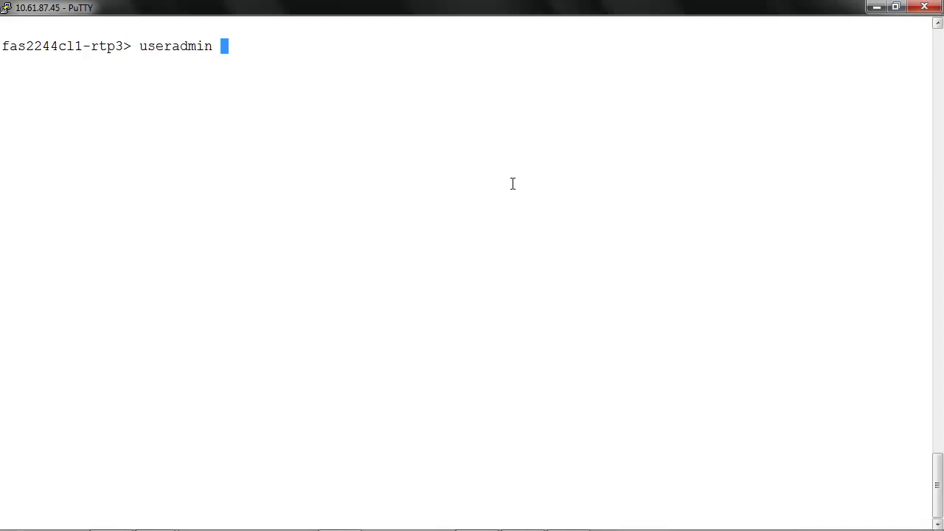
{"action": "type", "text": " role add"}
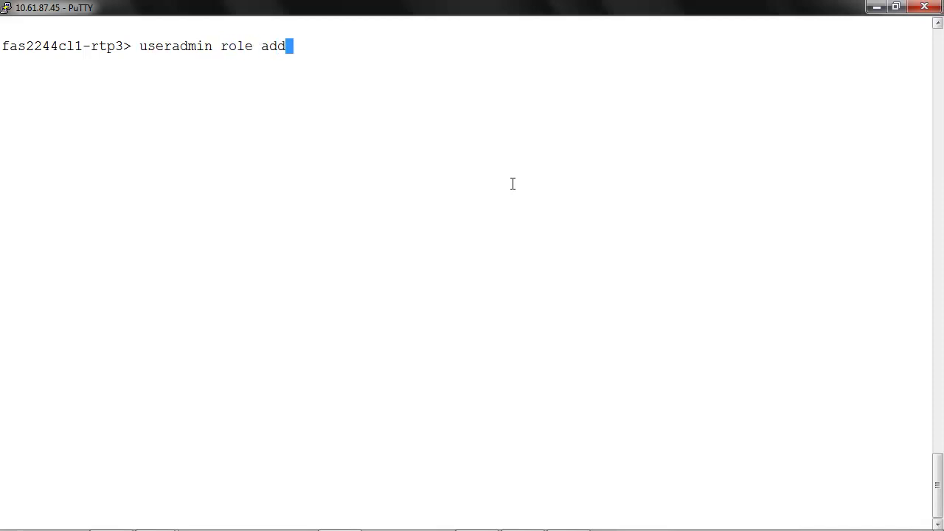
{"action": "type", "text": " readonly"}
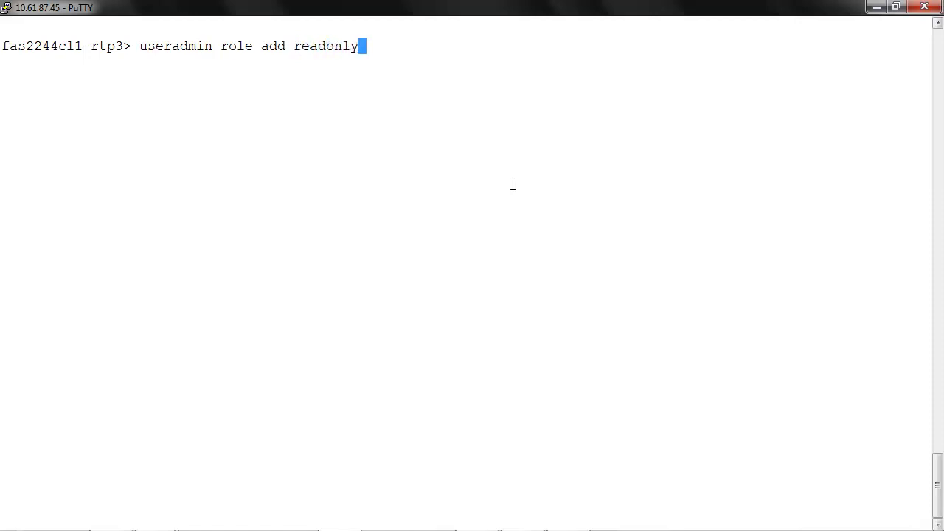
{"action": "type", "text": "1 -a"}
{"action": "mouse_move", "coordinate": [478, 513]}
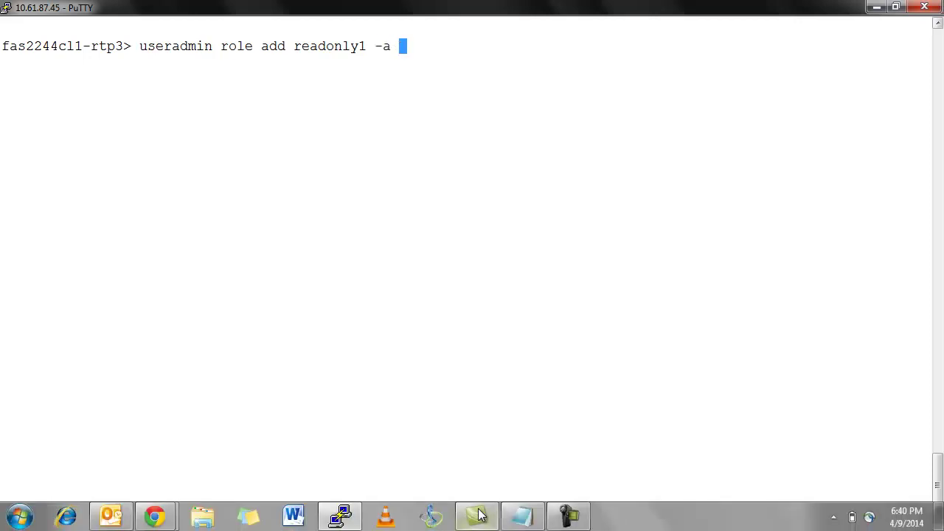
{"action": "left_click", "coordinate": [522, 515]}
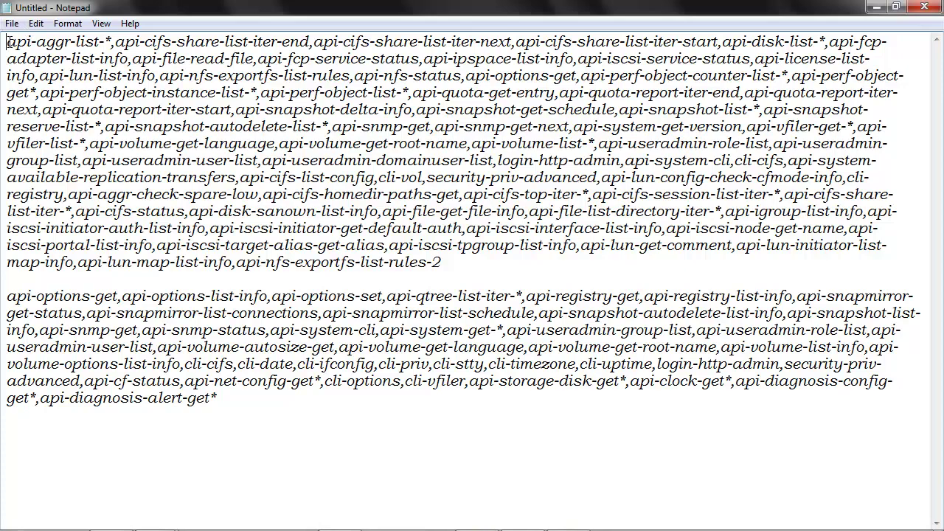
{"action": "left_click_drag", "start_coordinate": [8, 41], "coordinate": [442, 263]}
{"action": "key", "text": "ctrl+c"}
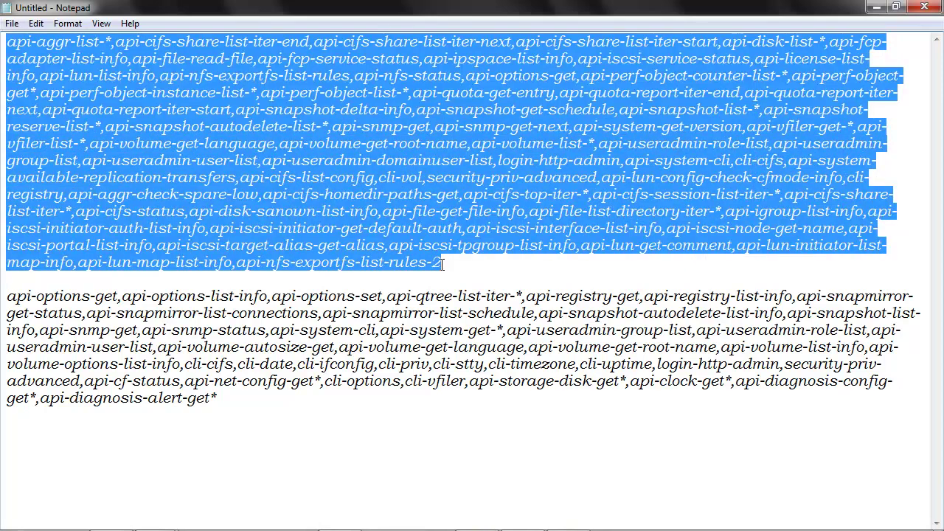
{"action": "key", "text": "alt+Tab"}
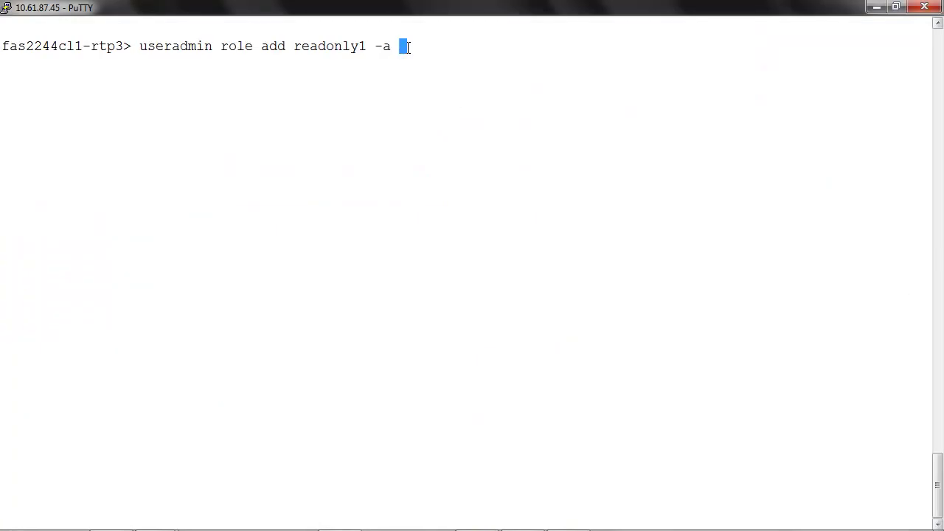
{"action": "right_click", "coordinate": [403, 47]}
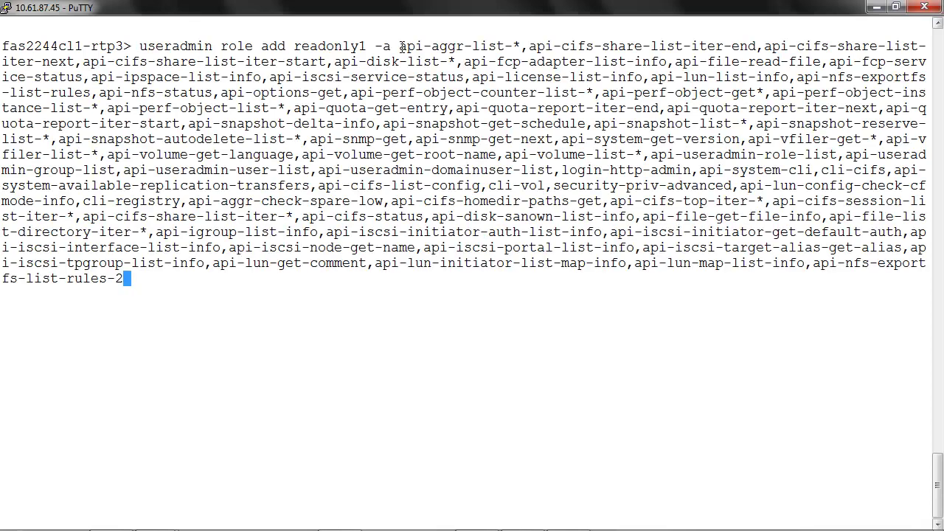
{"action": "key", "text": "Return"}
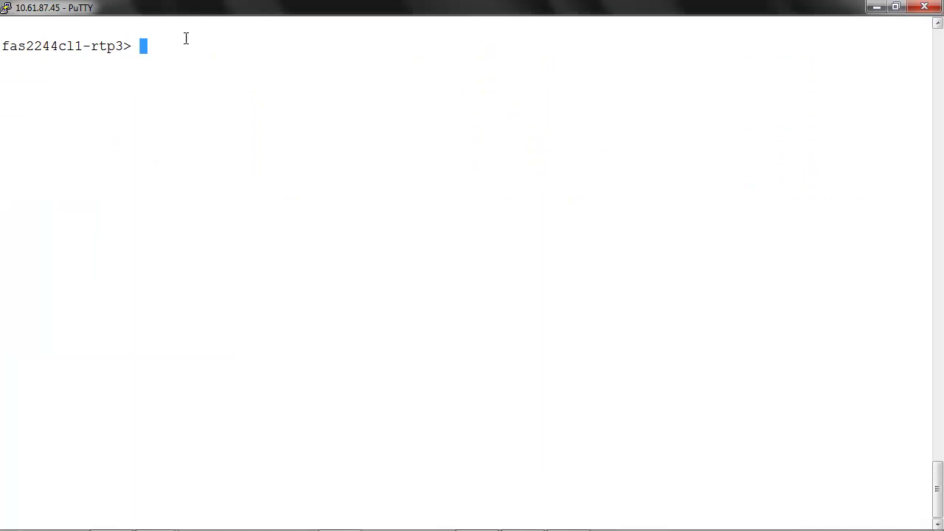
Step: Create the readonly2 role with the second API capability list pasted from the notes
{"action": "type", "text": "useradmin role add"}
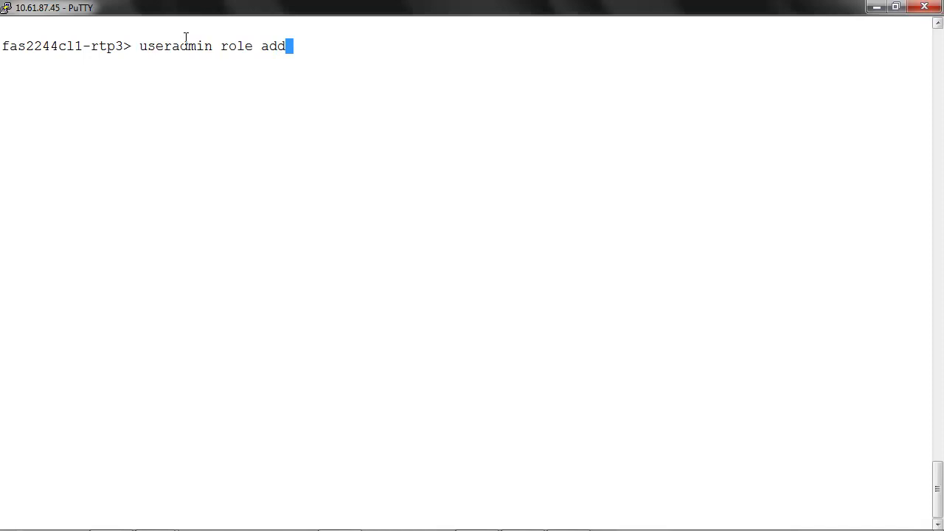
{"action": "type", "text": " readonly"}
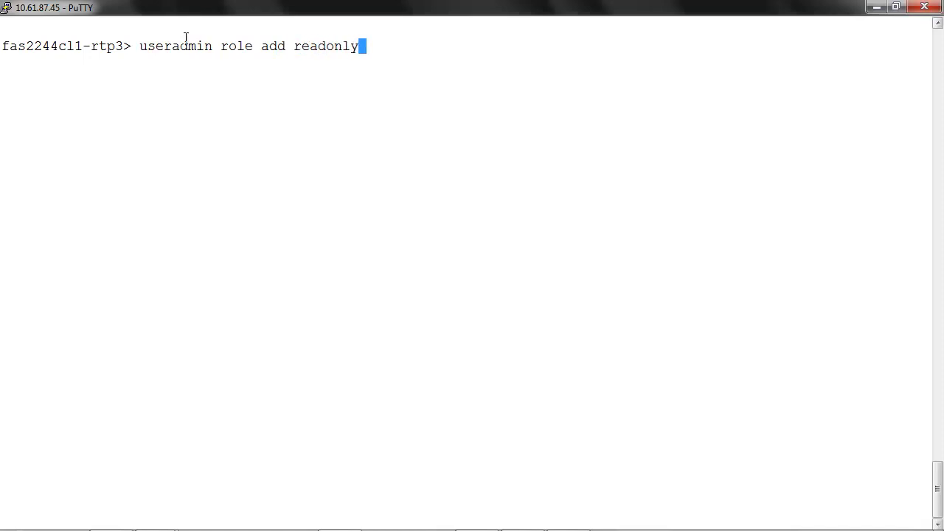
{"action": "type", "text": "2 -a"}
{"action": "mouse_move", "coordinate": [257, 525]}
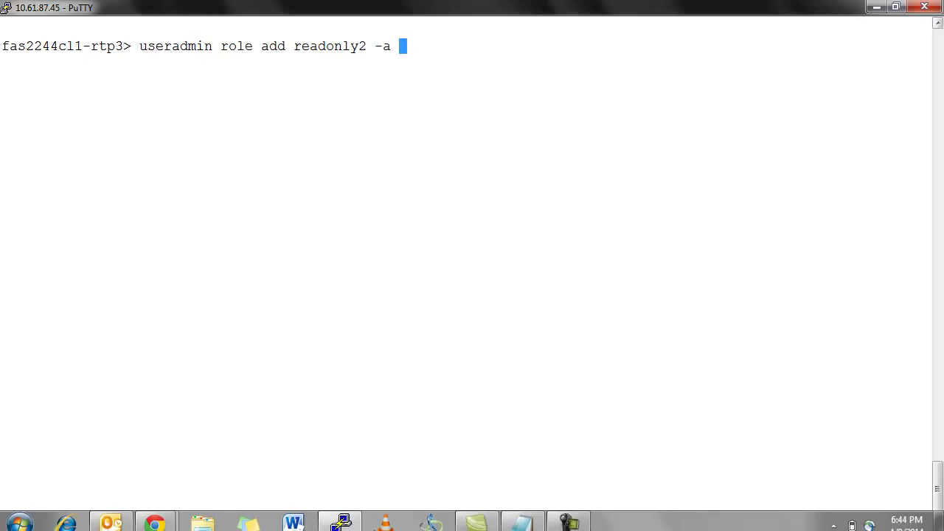
{"action": "left_click", "coordinate": [522, 524]}
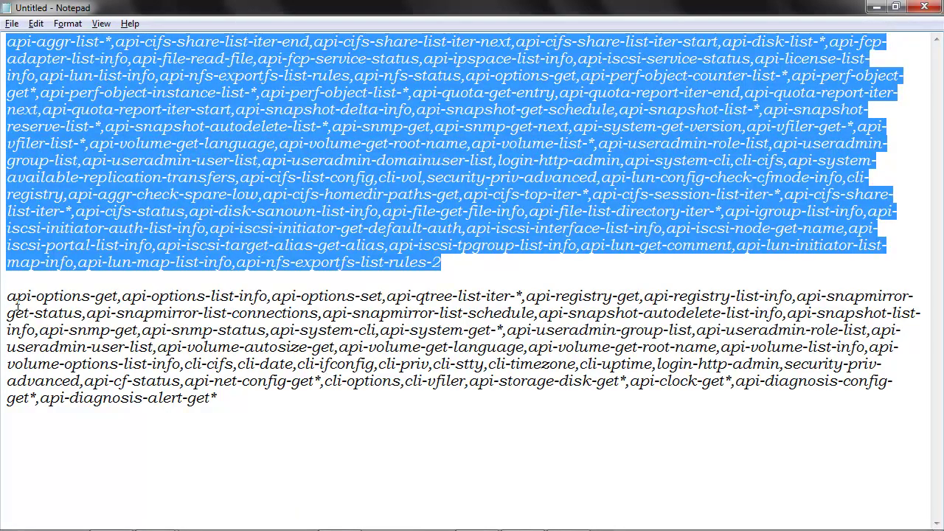
{"action": "left_click_drag", "start_coordinate": [7, 296], "coordinate": [216, 396]}
{"action": "key", "text": "ctrl+c"}
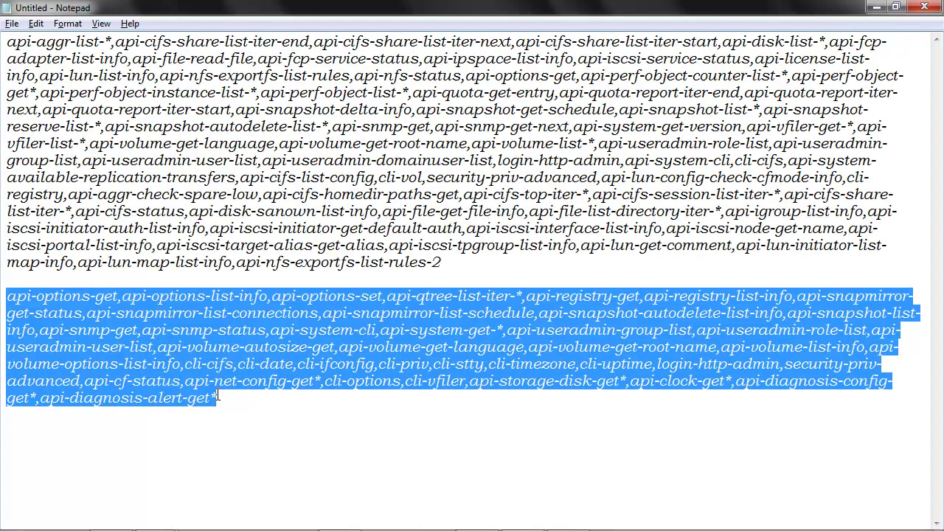
{"action": "key", "text": "alt+Tab"}
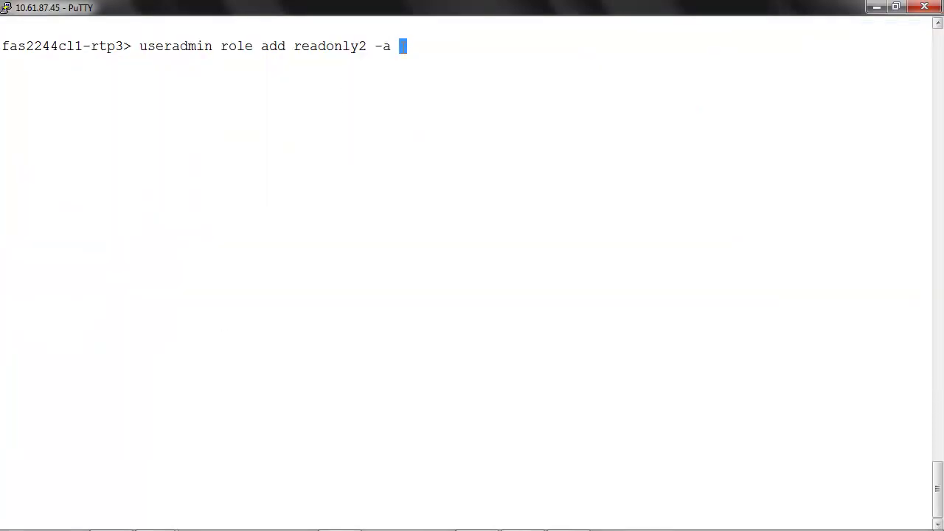
{"action": "right_click", "coordinate": [404, 48]}
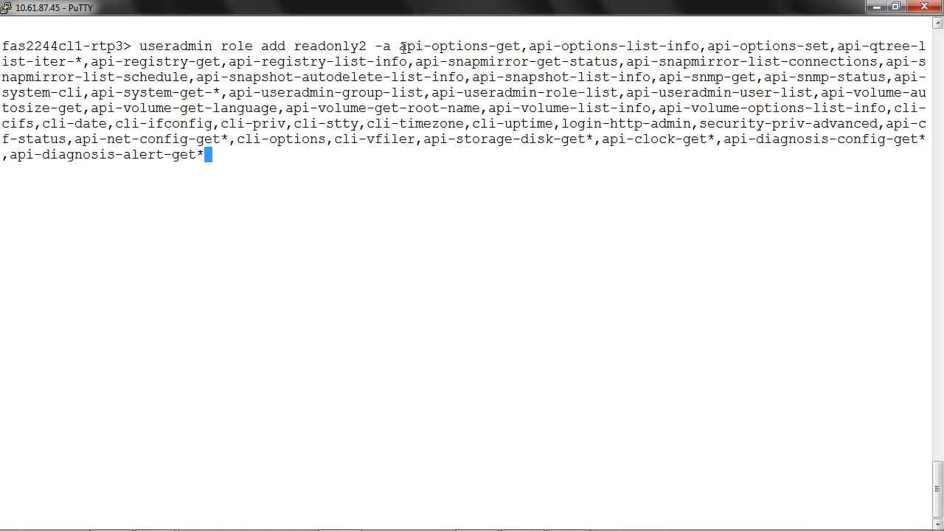
{"action": "key", "text": "Return"}
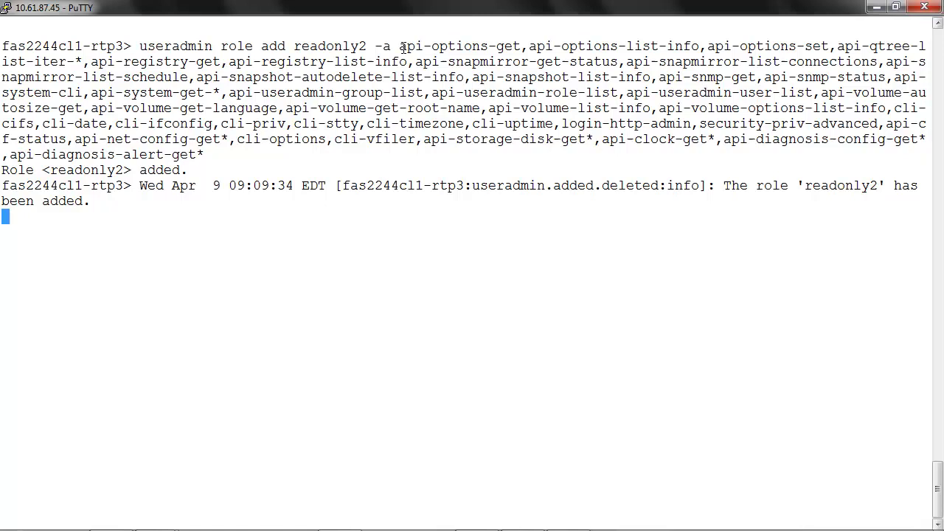
{"action": "key", "text": "Return"}
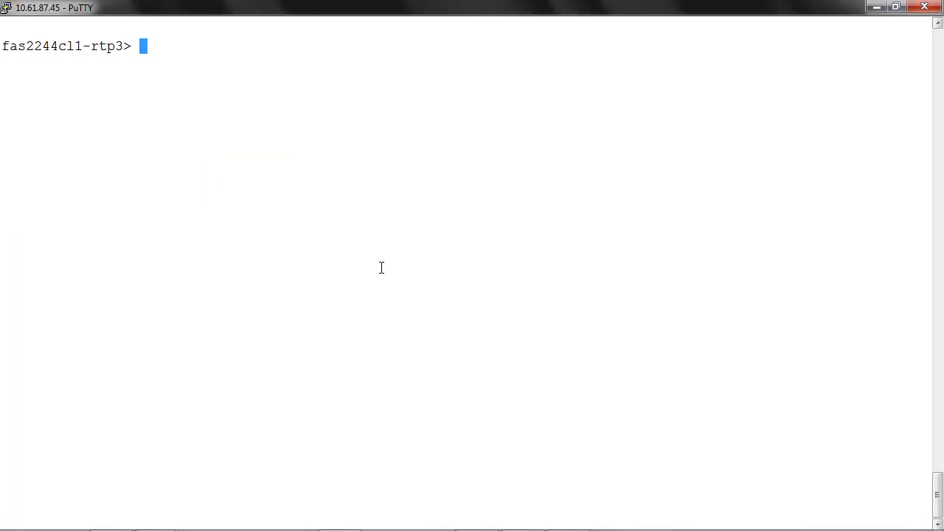
Step: List the capabilities of the readonly1 and then readonly2 roles with useradmin role list
{"action": "type", "text": "userad"}
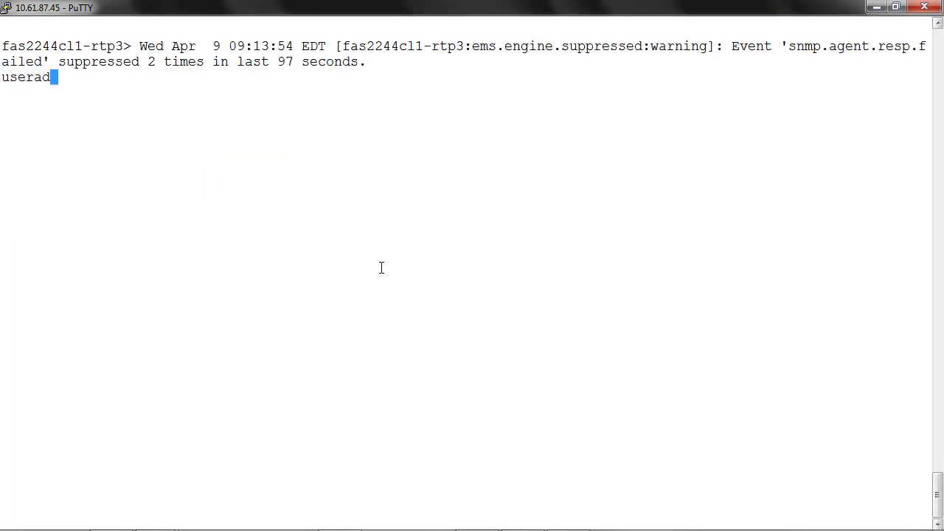
{"action": "type", "text": "min role list"}
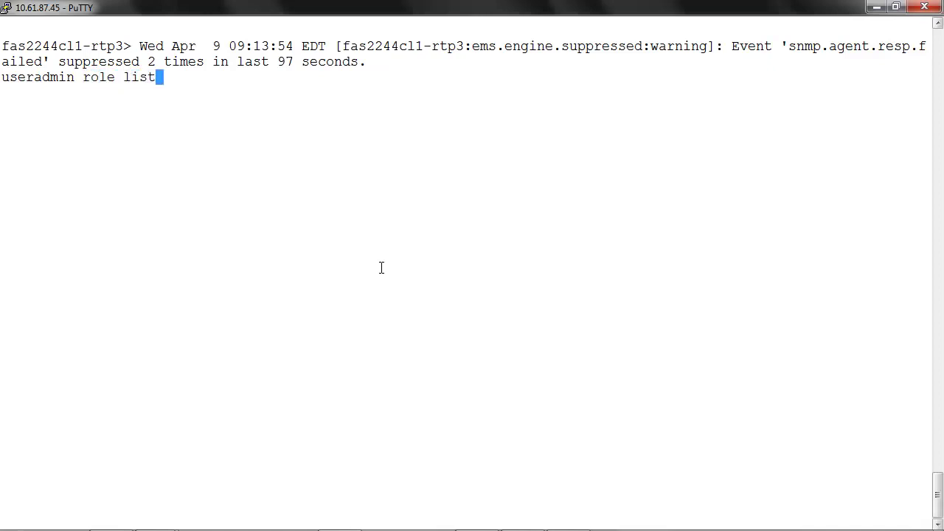
{"action": "type", "text": " readonly1"}
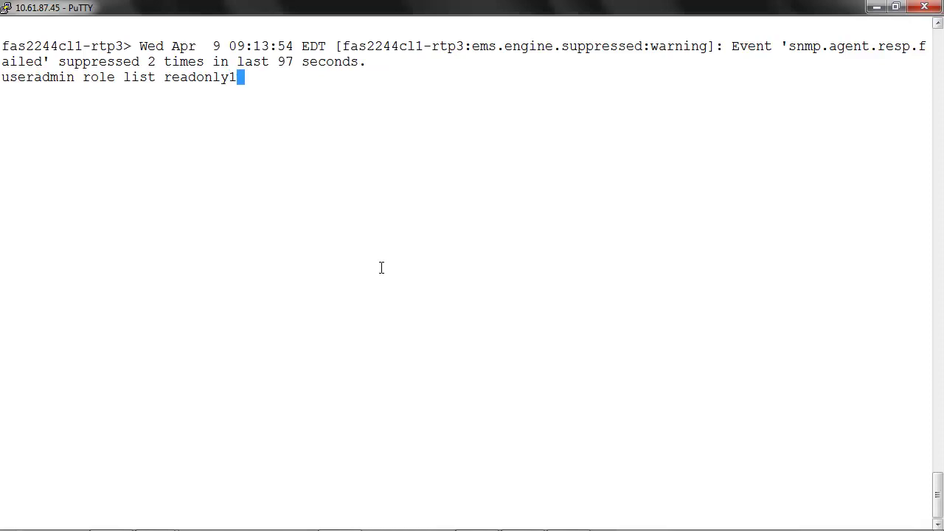
{"action": "key", "text": "Return"}
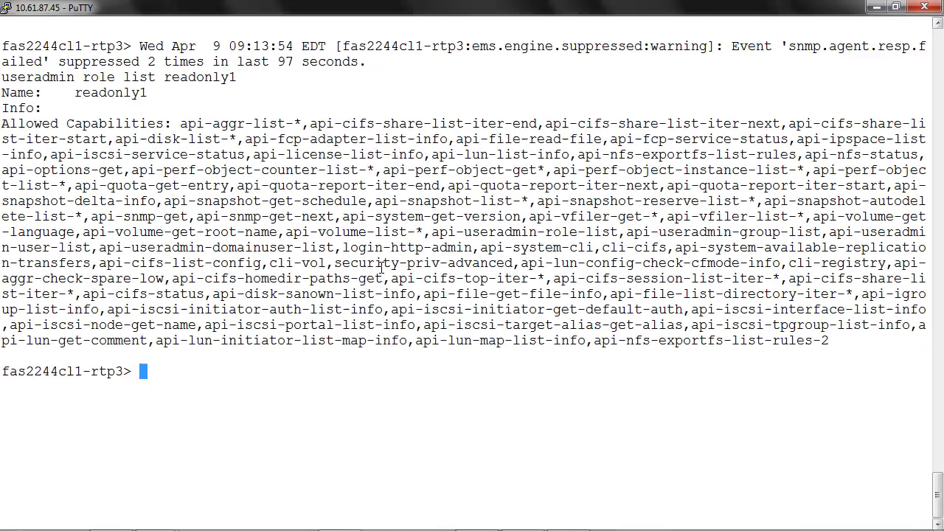
{"action": "key", "text": "Up"}
{"action": "key", "text": "BackSpace"}
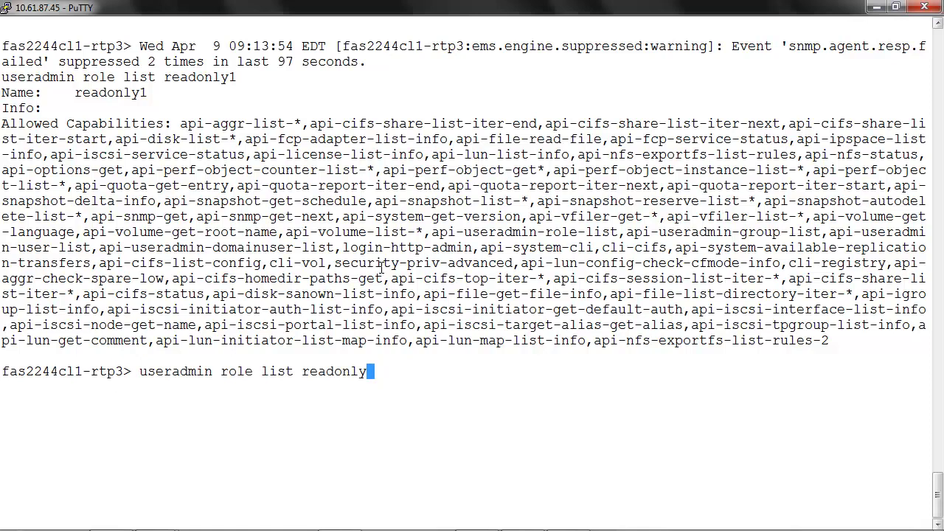
{"action": "type", "text": "2"}
{"action": "key", "text": "Return"}
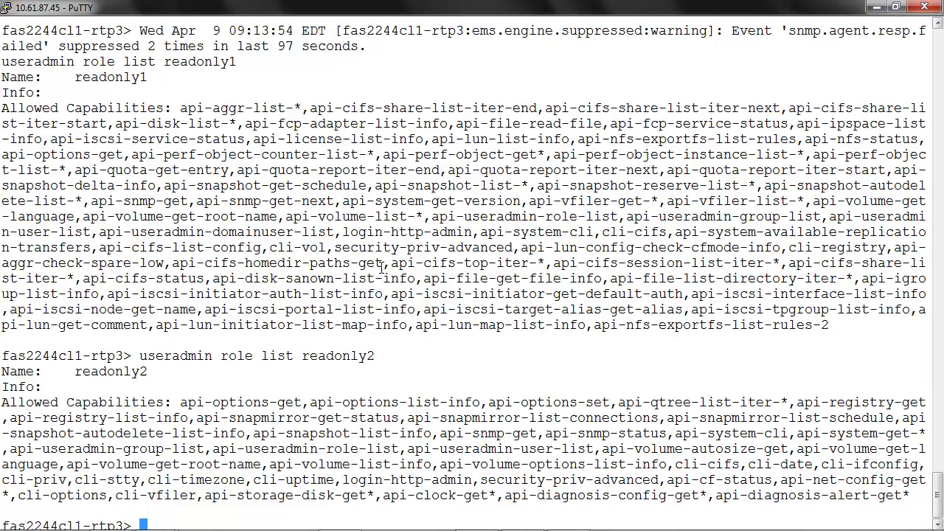
Step: Run useradmin group add readonlygroup with comment 'adding group for read only users' and roles readonly1, readonly2
{"action": "key", "text": "Return"}
{"action": "type", "text": "useradmin"}
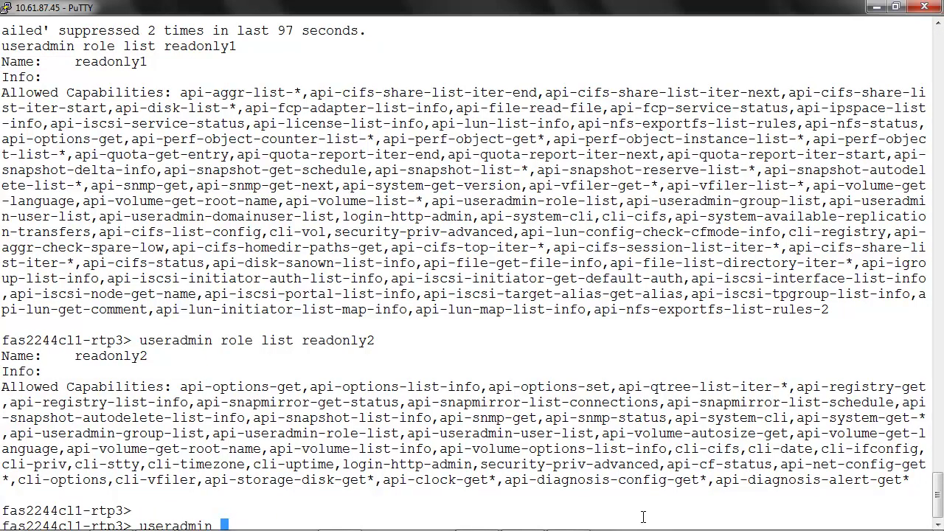
{"action": "type", "text": " group add"}
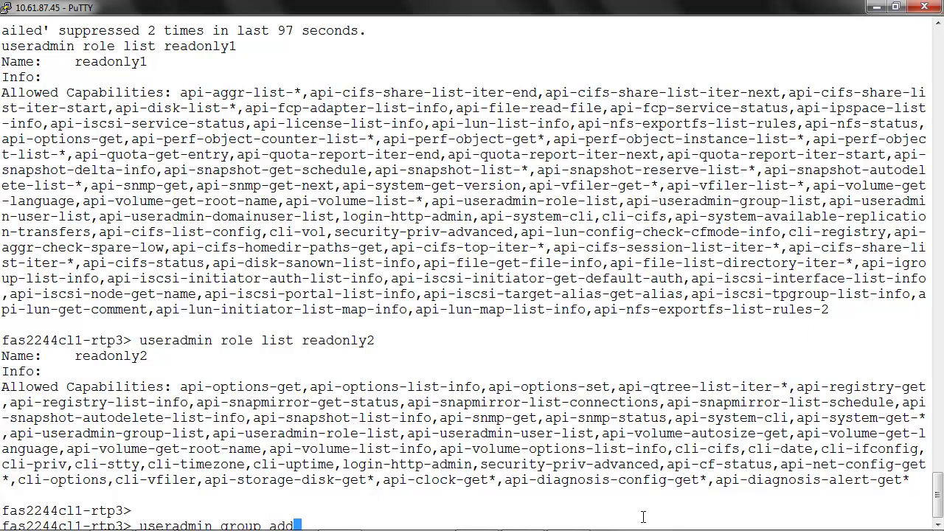
{"action": "type", "text": " read"}
{"action": "type", "text": "onlygroup"}
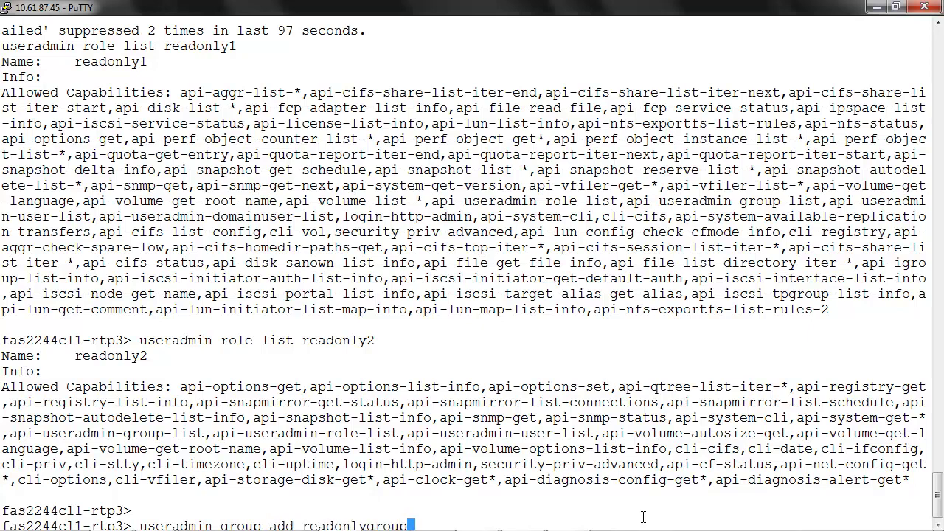
{"action": "type", "text": " -c \"adding group "}
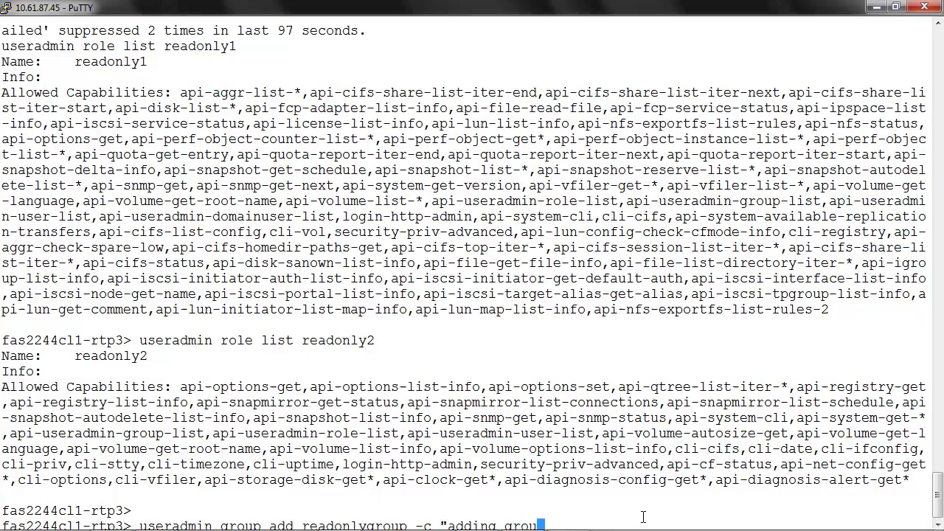
{"action": "type", "text": "for a"}
{"action": "key", "text": "BackSpace"}
{"action": "type", "text": "read only users"}
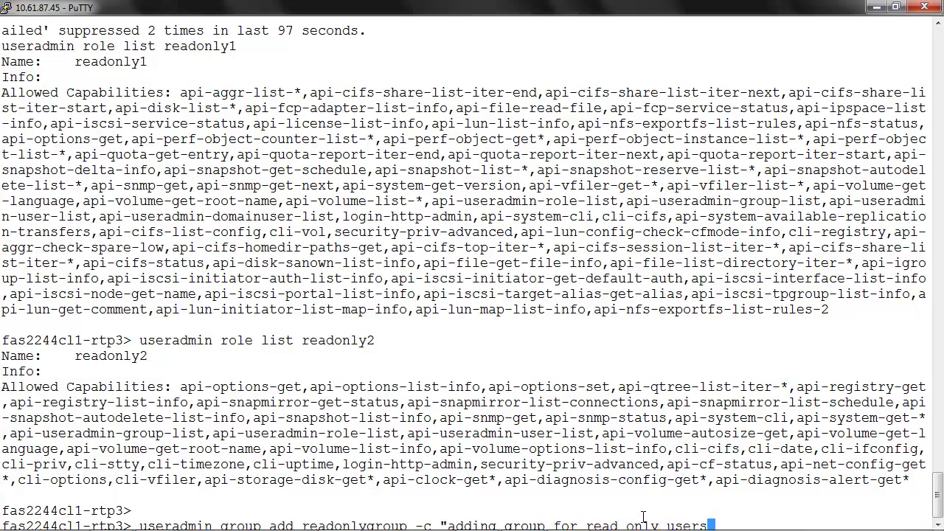
{"action": "type", "text": "\" -r readonl"}
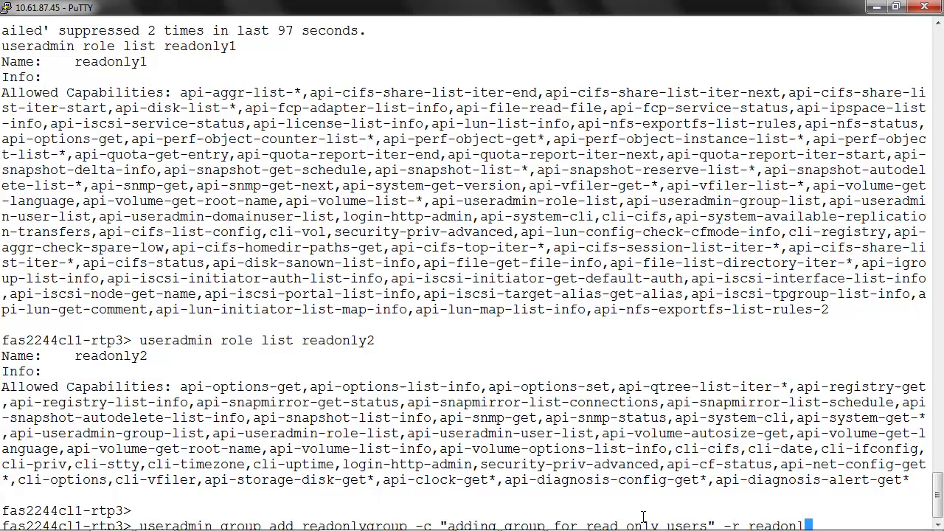
{"action": "type", "text": "y1,readonly2"}
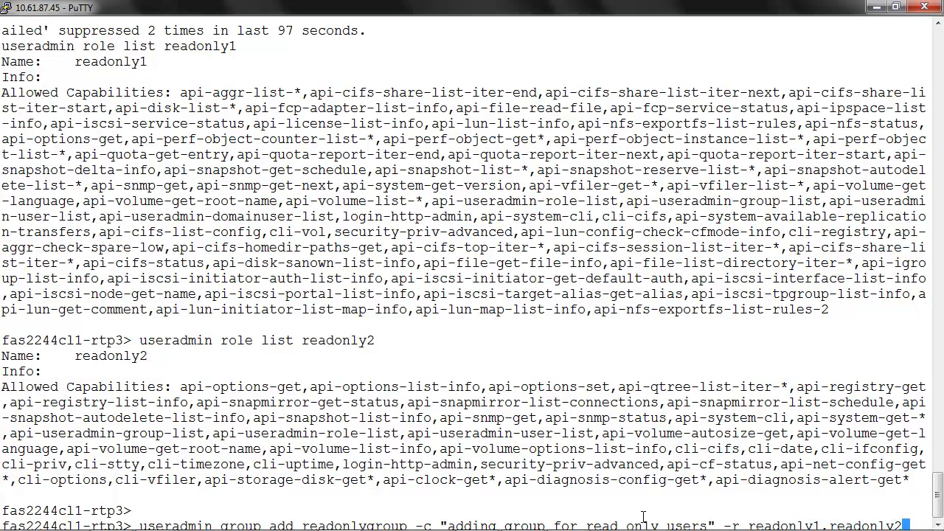
{"action": "key", "text": "Left"}
{"action": "key", "text": "Left"}
{"action": "key", "text": "Left"}
{"action": "key", "text": "Left"}
{"action": "key", "text": "Left"}
{"action": "key", "text": "Left"}
{"action": "key", "text": "Left"}
{"action": "key", "text": "Left"}
{"action": "key", "text": "Left"}
{"action": "key", "text": "Return"}
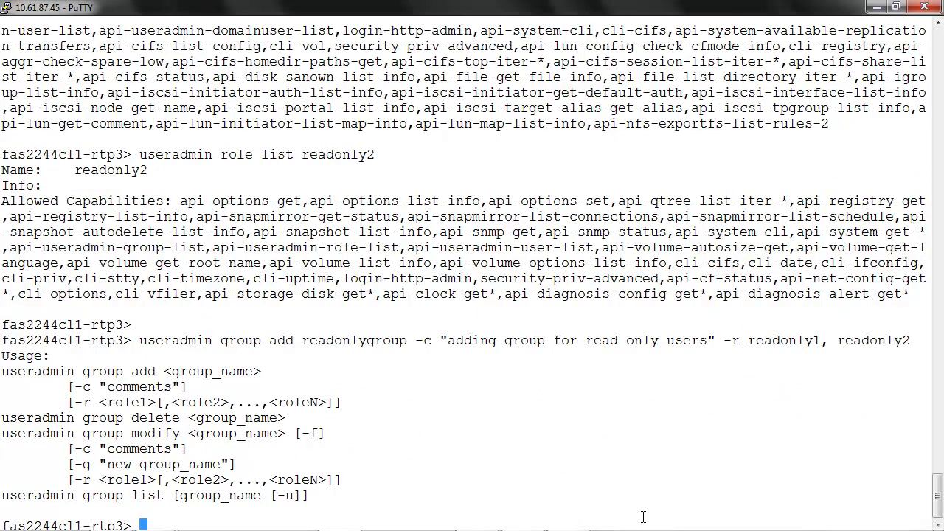
Step: Remove the space between readonly1,readonly2 and rerun the command so readonlygroup is added
{"action": "key", "text": "Up"}
{"action": "key", "text": "Left"}
{"action": "key", "text": "Left"}
{"action": "key", "text": "Left"}
{"action": "key", "text": "Left"}
{"action": "key", "text": "Left"}
{"action": "key", "text": "Left"}
{"action": "key", "text": "Left"}
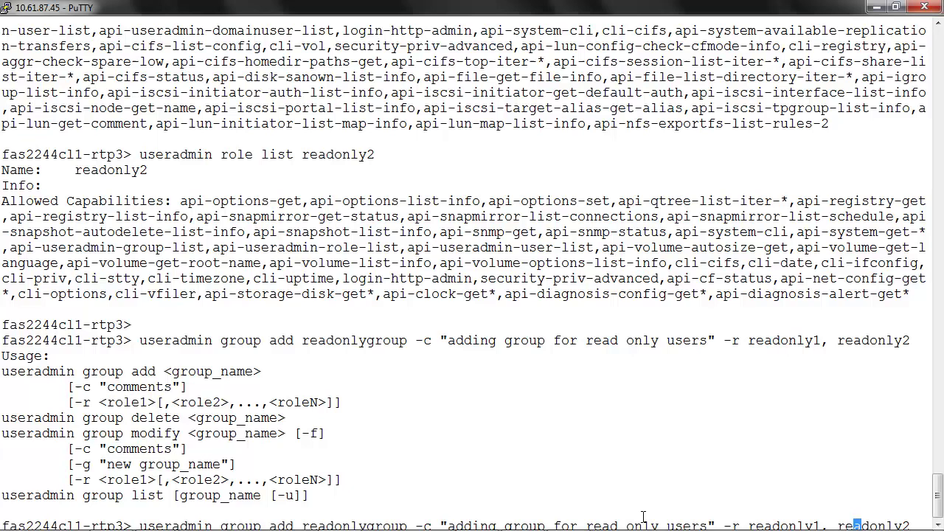
{"action": "key", "text": "Left"}
{"action": "key", "text": "Left"}
{"action": "key", "text": "BackSpace"}
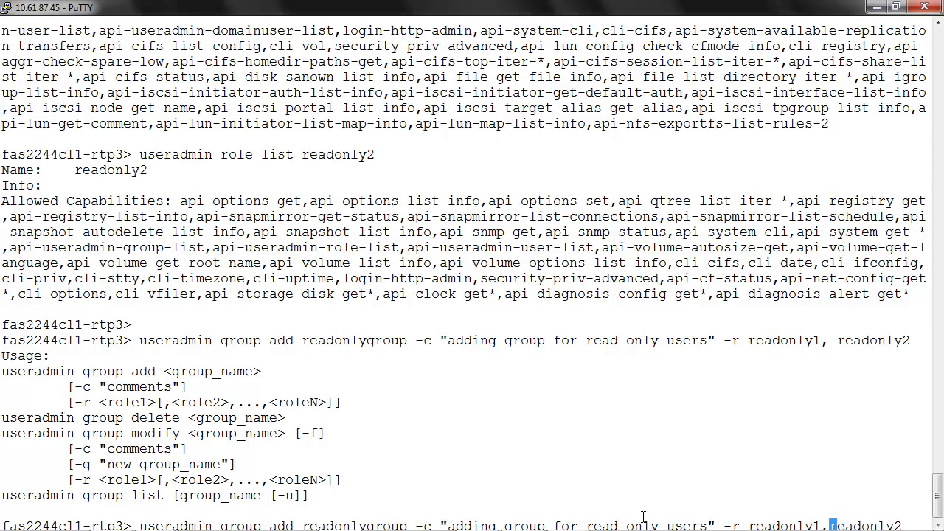
{"action": "key", "text": "Return"}
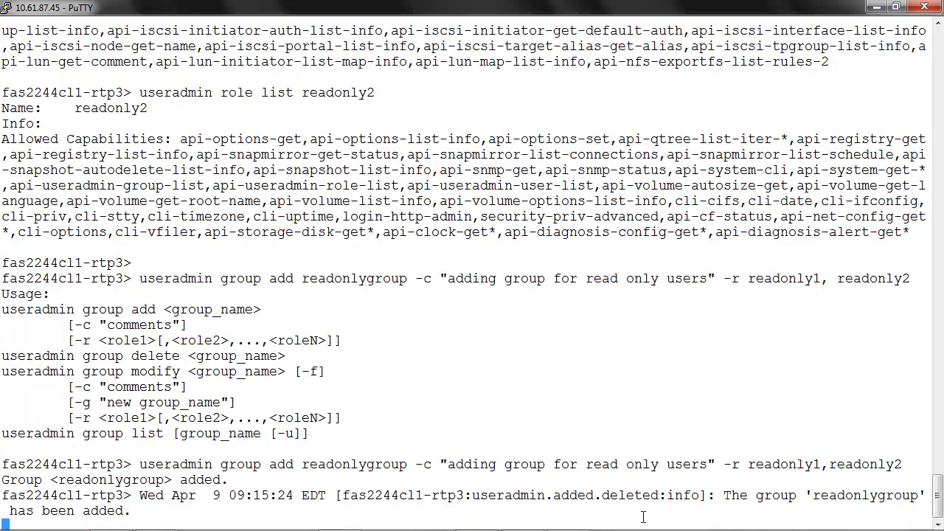
{"action": "key", "text": "Return"}
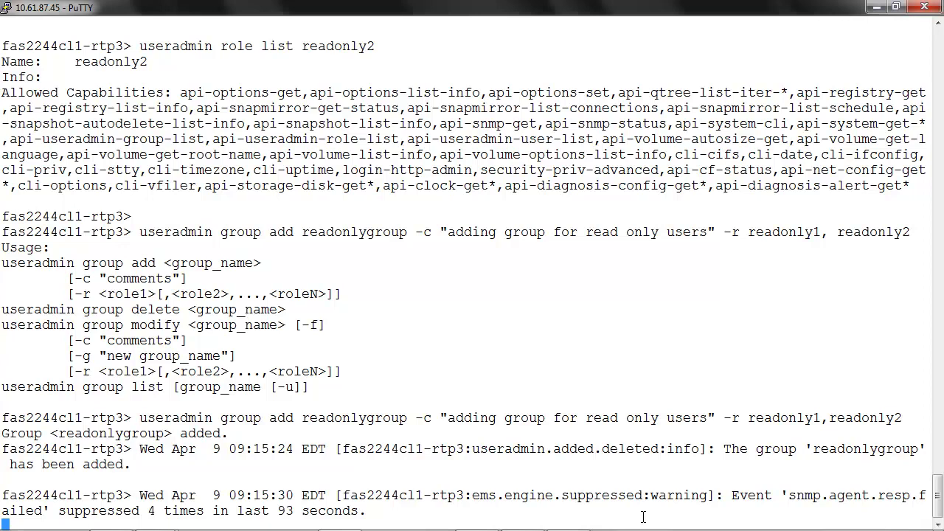
Step: Run useradmin group list readonlygroup to show its comment, roles and capabilities
{"action": "type", "text": "useradmin gr"}
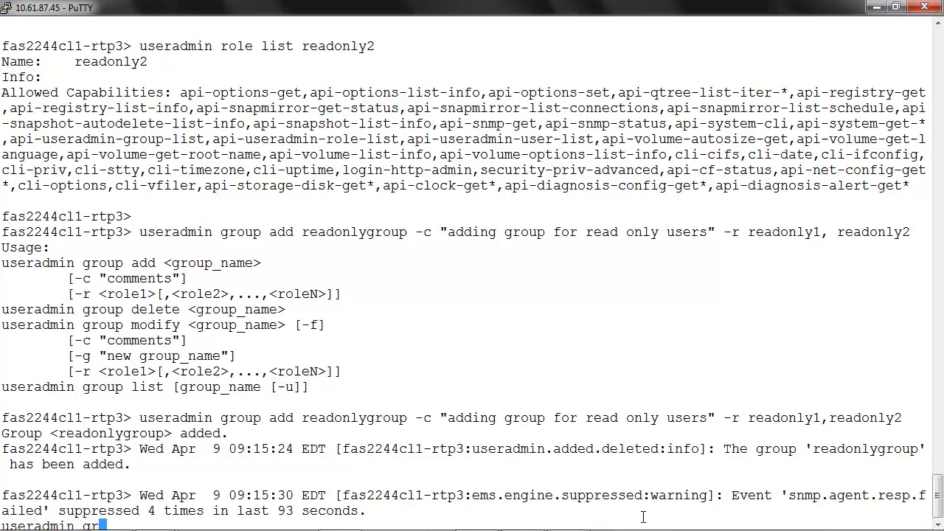
{"action": "type", "text": "oup list readonlygroup"}
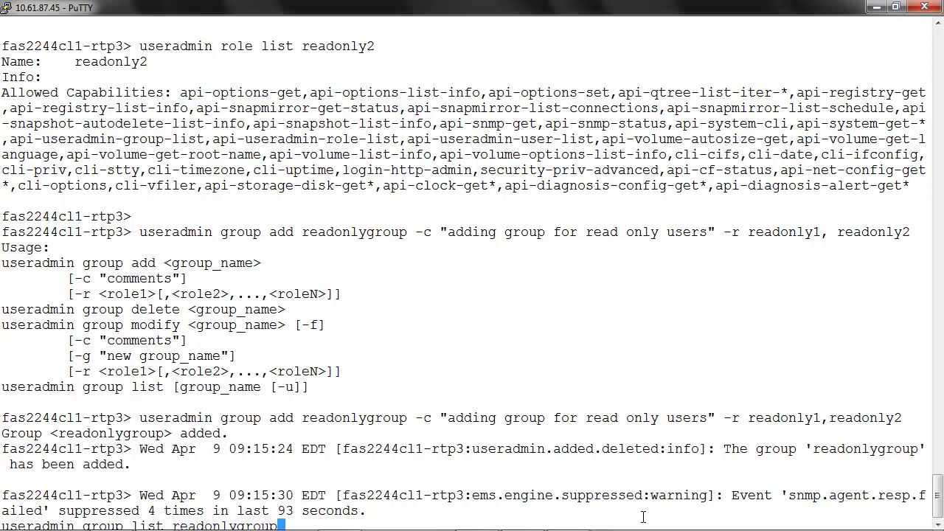
{"action": "key", "text": "Return"}
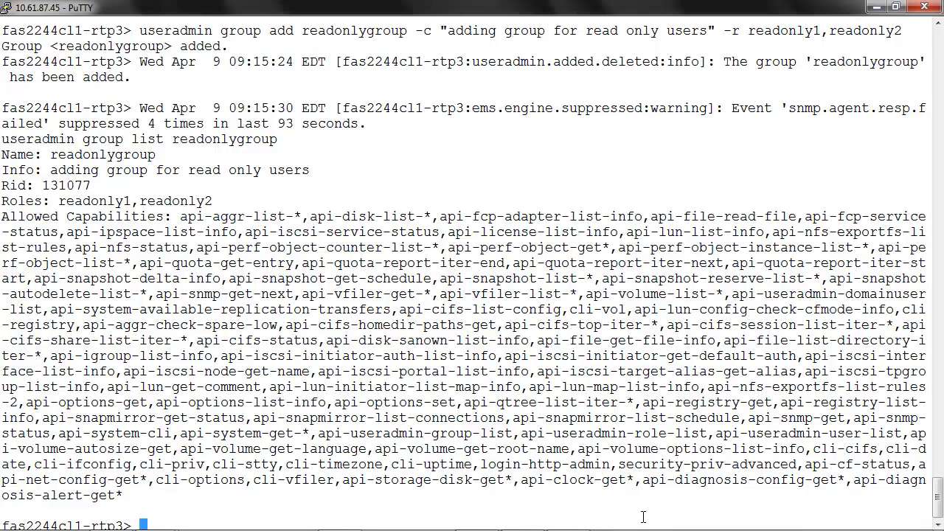
Step: Add readonlyuser to readonlygroup, correcting the misspelled group name and the command word
{"action": "type", "text": "useradmin"}
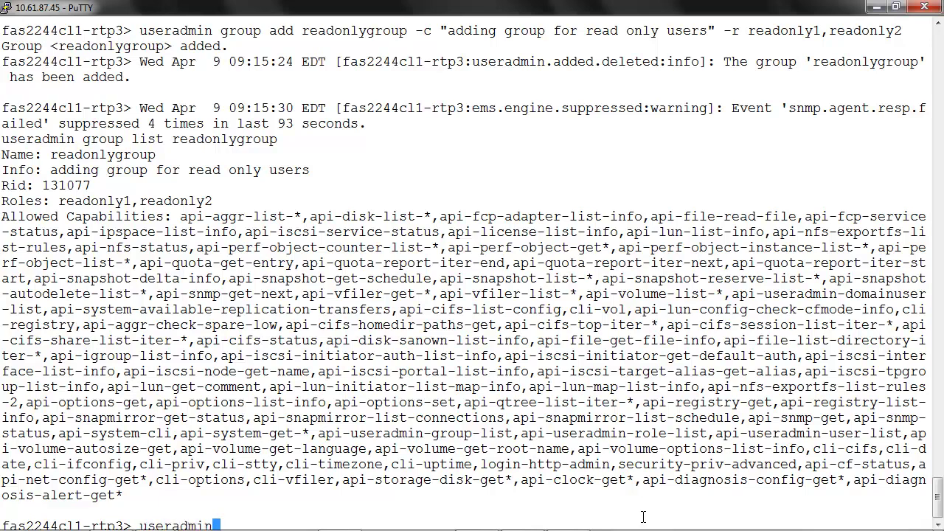
{"action": "type", "text": " useradd readonly"}
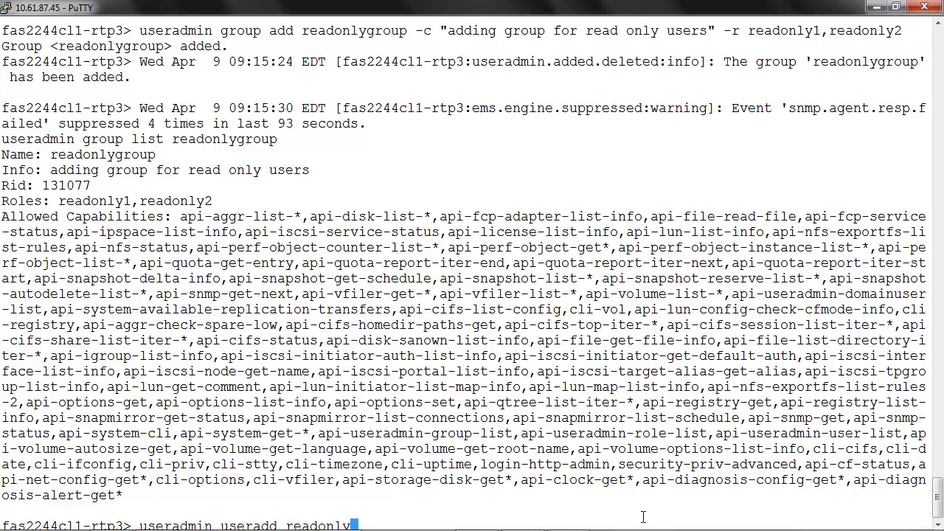
{"action": "type", "text": "user -g radon"}
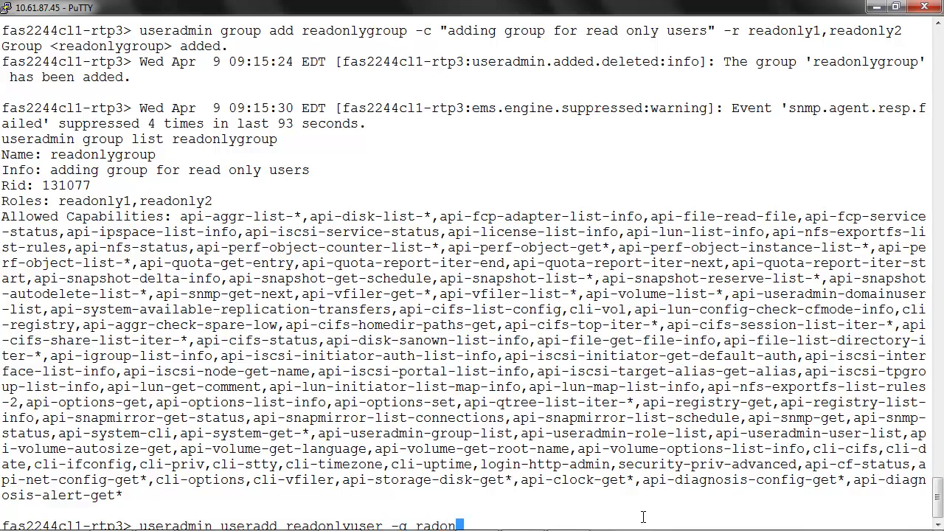
{"action": "type", "text": "lygroup"}
{"action": "key", "text": "Left"}
{"action": "key", "text": "Left"}
{"action": "key", "text": "Left"}
{"action": "key", "text": "Left"}
{"action": "key", "text": "Left"}
{"action": "key", "text": "Left"}
{"action": "key", "text": "Left"}
{"action": "key", "text": "Left"}
{"action": "key", "text": "Left"}
{"action": "key", "text": "Left"}
{"action": "key", "text": "Left"}
{"action": "type", "text": "e"}
{"action": "key", "text": "Return"}
{"action": "key", "text": "Up"}
{"action": "key", "text": "Left"}
{"action": "key", "text": "Left"}
{"action": "key", "text": "Left"}
{"action": "key", "text": "Left"}
{"action": "key", "text": "Left"}
{"action": "key", "text": "Left"}
{"action": "key", "text": "Left"}
{"action": "key", "text": "Left"}
{"action": "key", "text": "Left"}
{"action": "key", "text": "Left"}
{"action": "key", "text": "Left"}
{"action": "key", "text": "Left"}
{"action": "key", "text": "Left"}
{"action": "key", "text": "Left"}
{"action": "key", "text": "Left"}
{"action": "key", "text": "Left"}
{"action": "key", "text": "Left"}
{"action": "key", "text": "Left"}
{"action": "key", "text": "Left"}
{"action": "key", "text": "Left"}
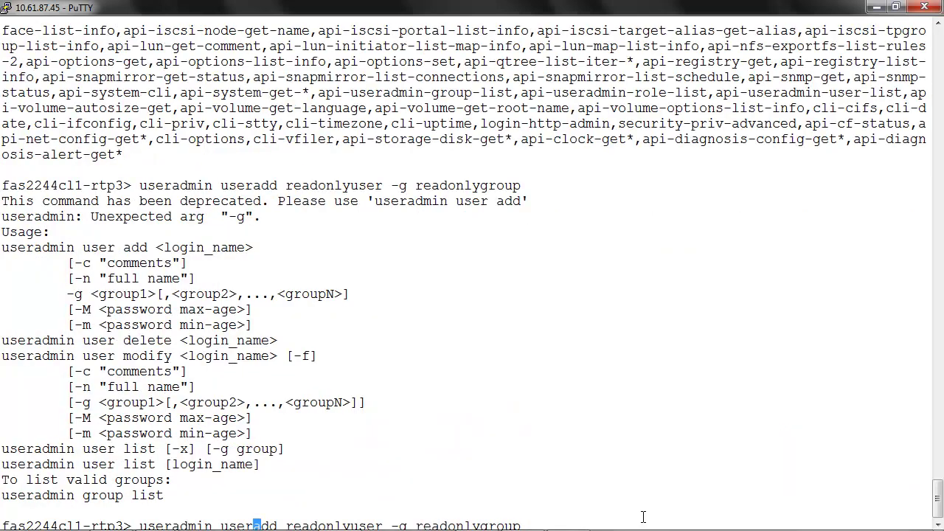
{"action": "key", "text": "Right"}
{"action": "key", "text": "Right"}
{"action": "key", "text": "End"}
{"action": "key", "text": "Return"}
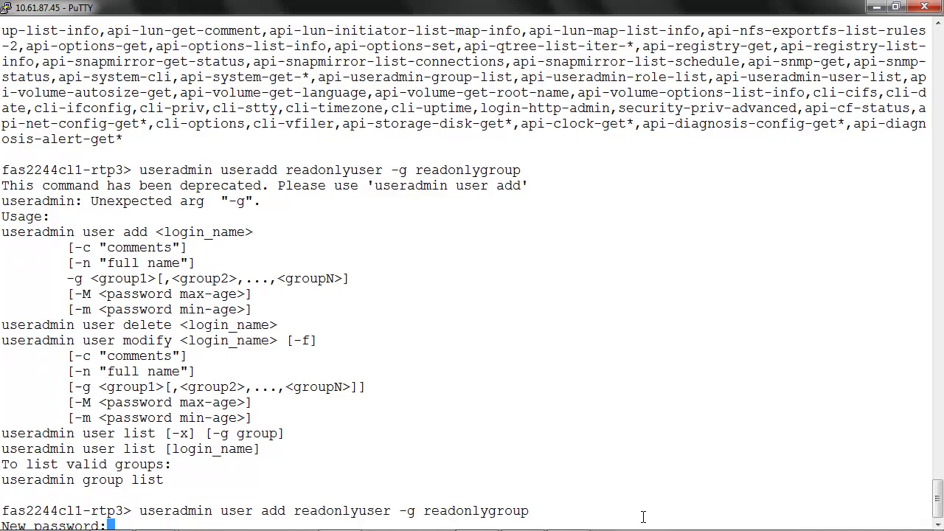
Step: Set and confirm the new user's password, retrying with one containing a digit
{"action": "key", "text": "Return"}
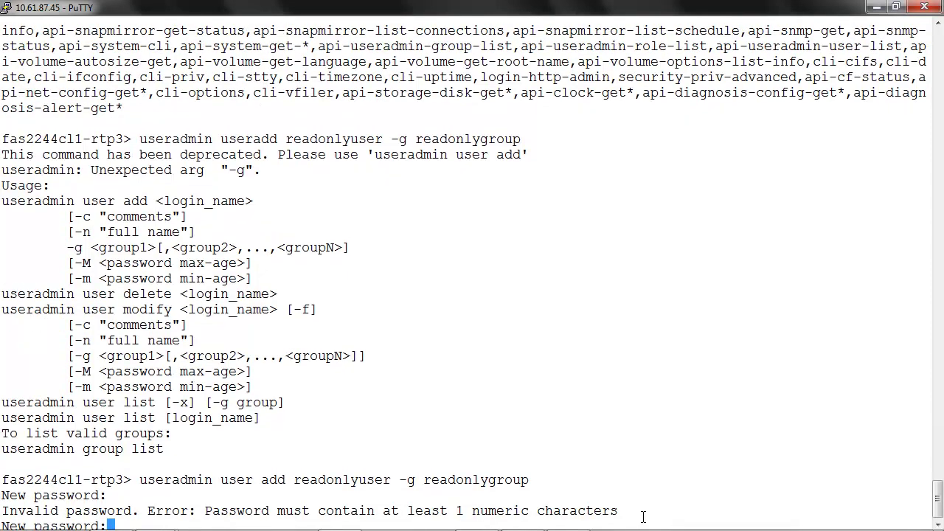
{"action": "key", "text": "Return"}
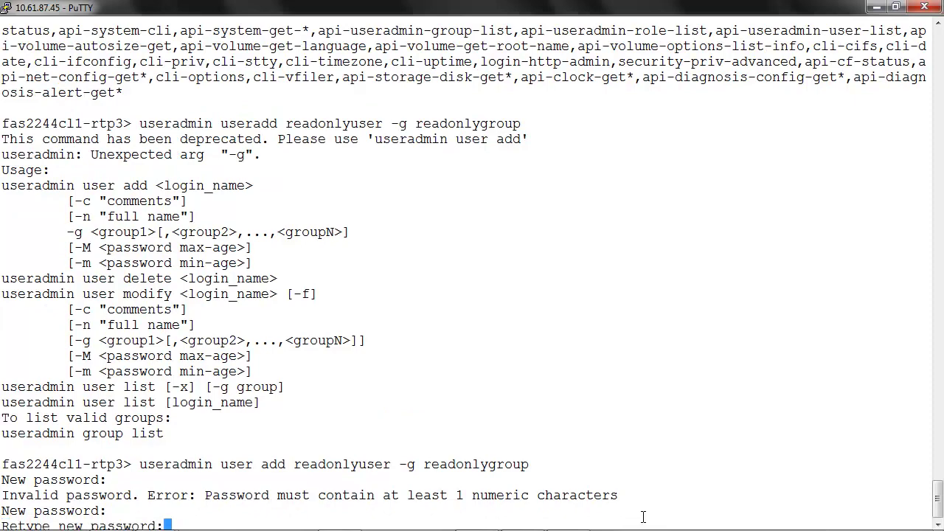
{"action": "key", "text": "Return"}
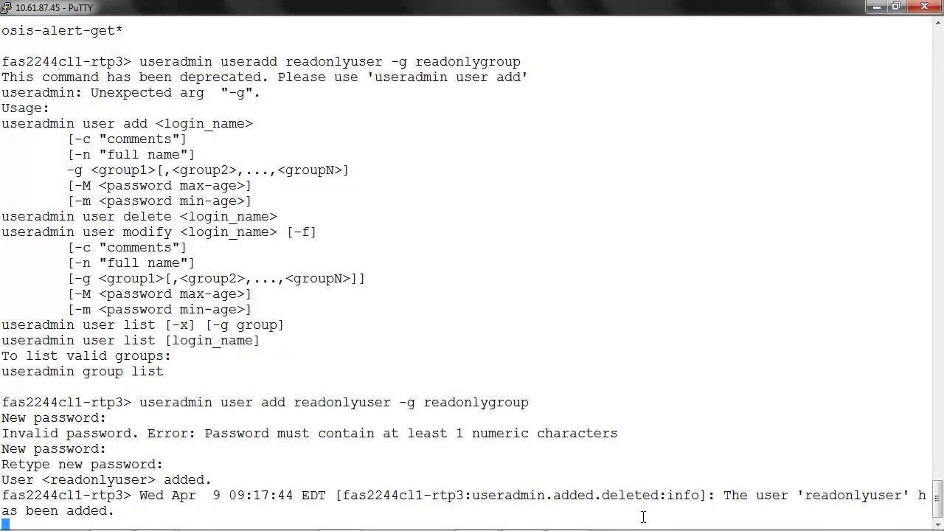
{"action": "key", "text": "Return"}
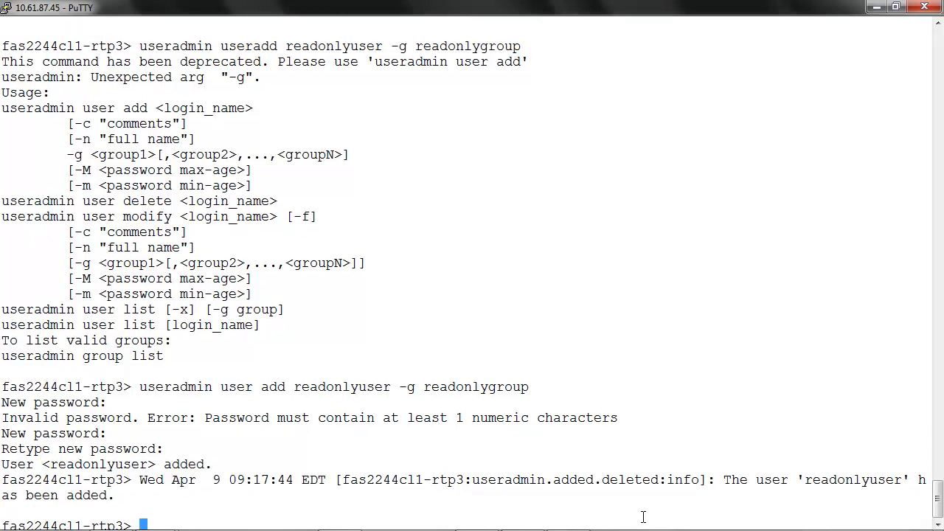
Step: Run useradmin user list readonlyuser to see its group readonlygroup, capabilities and enabled status
{"action": "key", "text": "Return"}
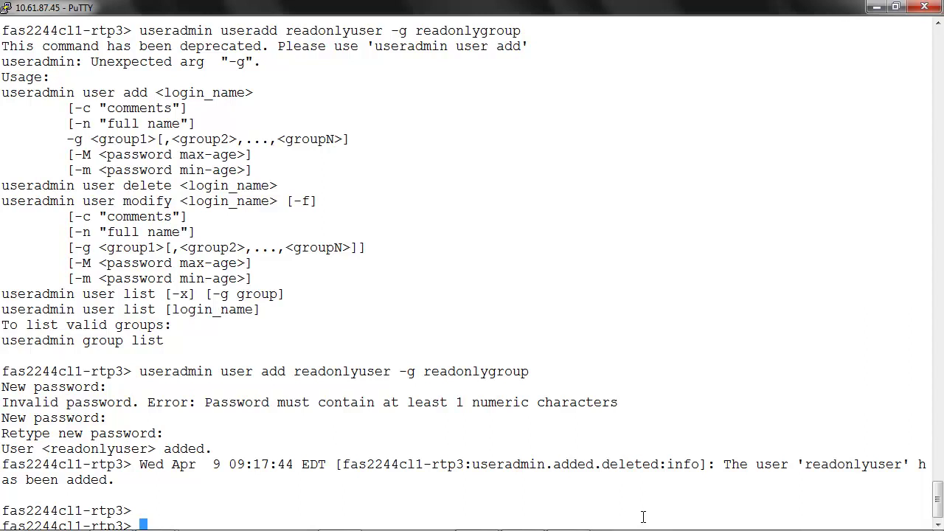
{"action": "type", "text": "useradmin "}
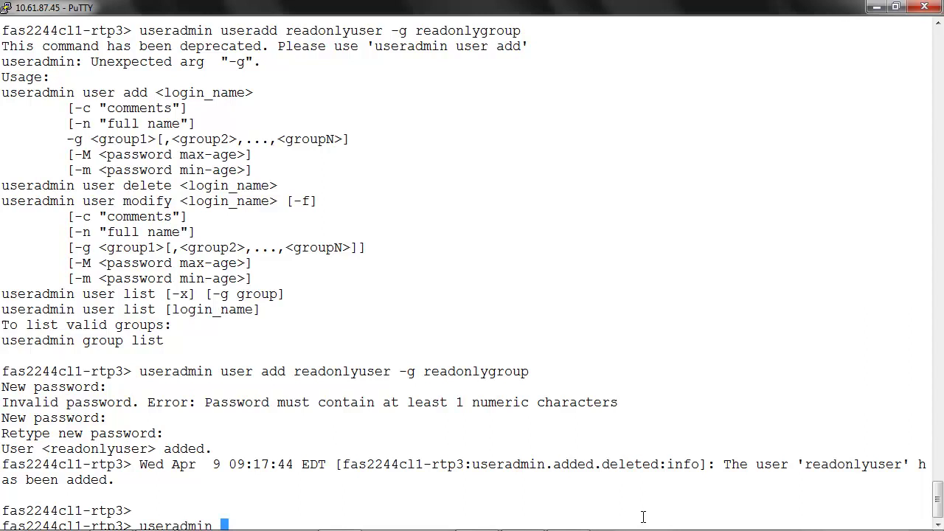
{"action": "type", "text": "user list readonlyuse"}
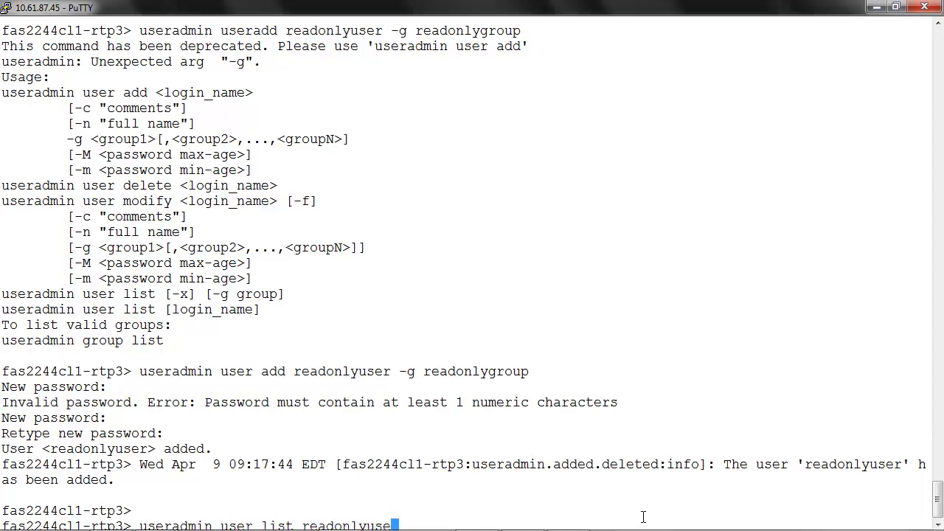
{"action": "type", "text": "r"}
{"action": "key", "text": "Return"}
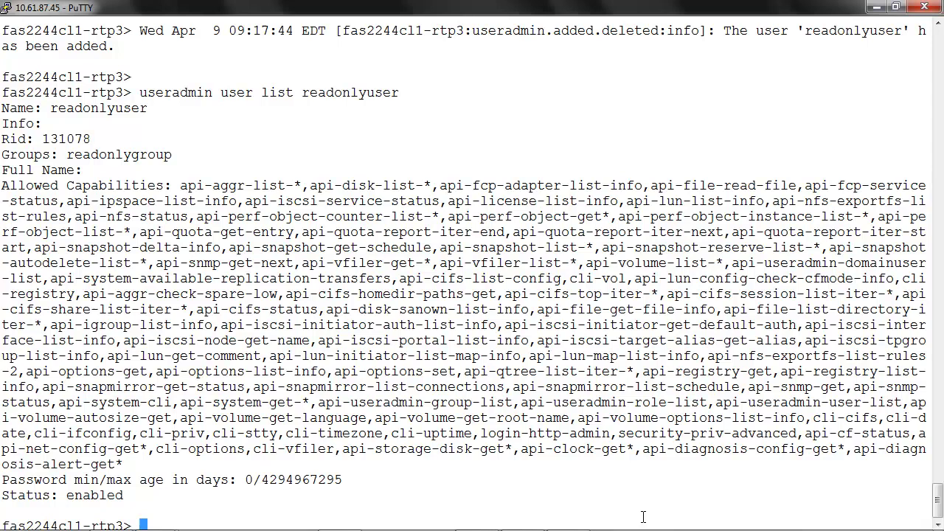
{"action": "key", "text": "Return"}
{"action": "key", "text": "Return"}
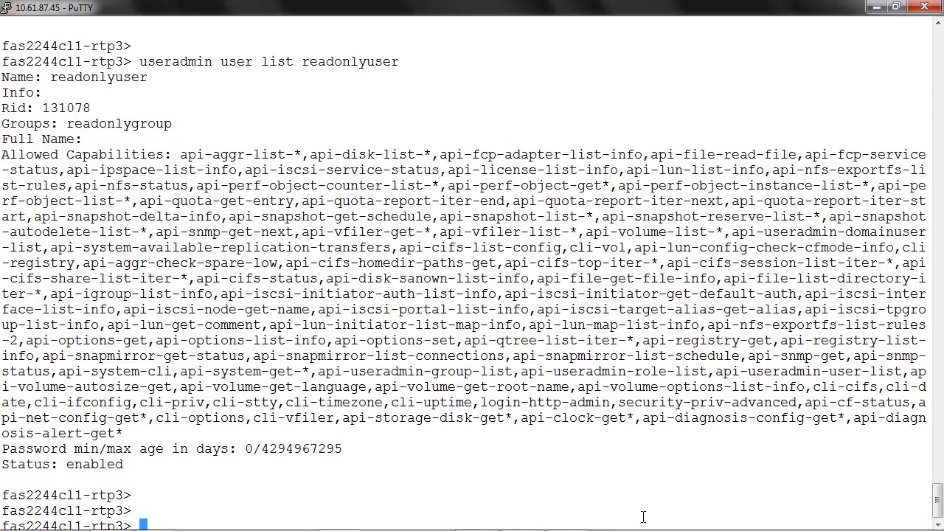
Step: Log in to fas2244cl1-rtp3 as readonlyuser with the user's password, without saving credentials
{"action": "mouse_move", "coordinate": [221, 525]}
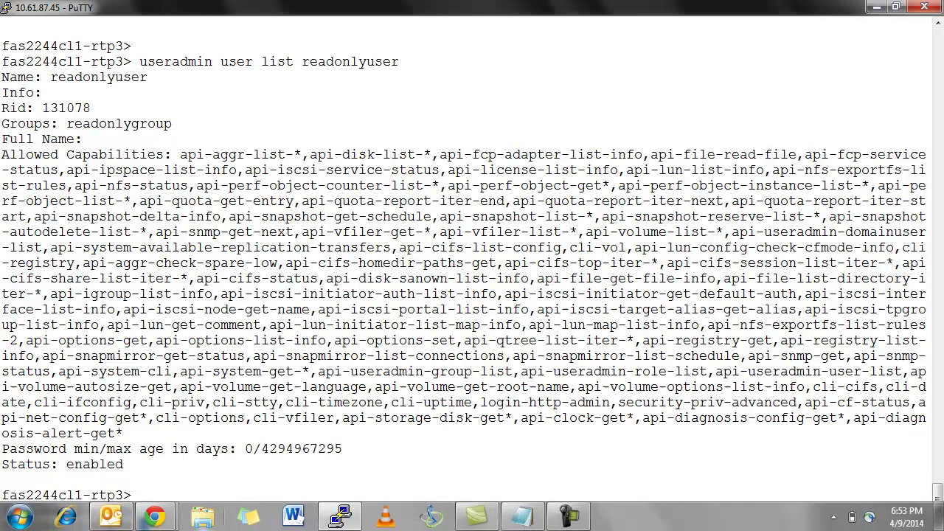
{"action": "mouse_move", "coordinate": [175, 522]}
{"action": "left_click", "coordinate": [255, 457]}
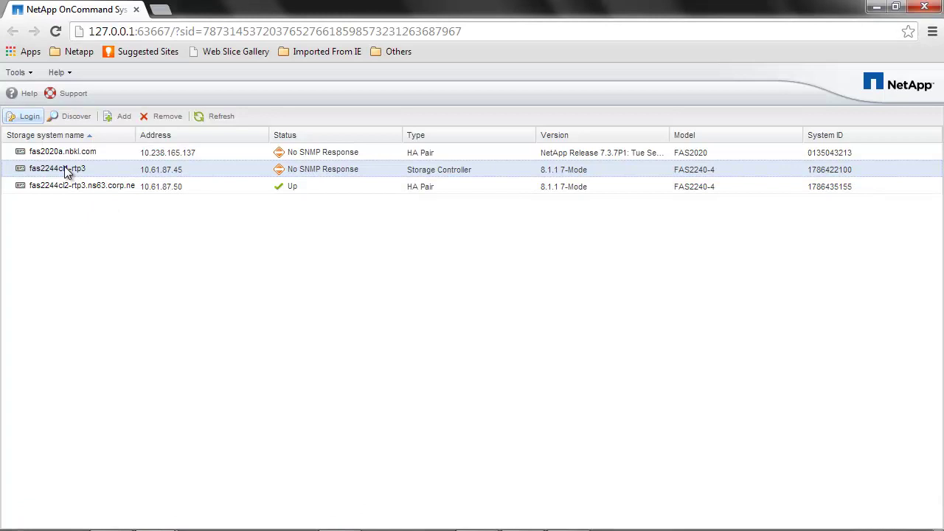
{"action": "right_click", "coordinate": [64, 166]}
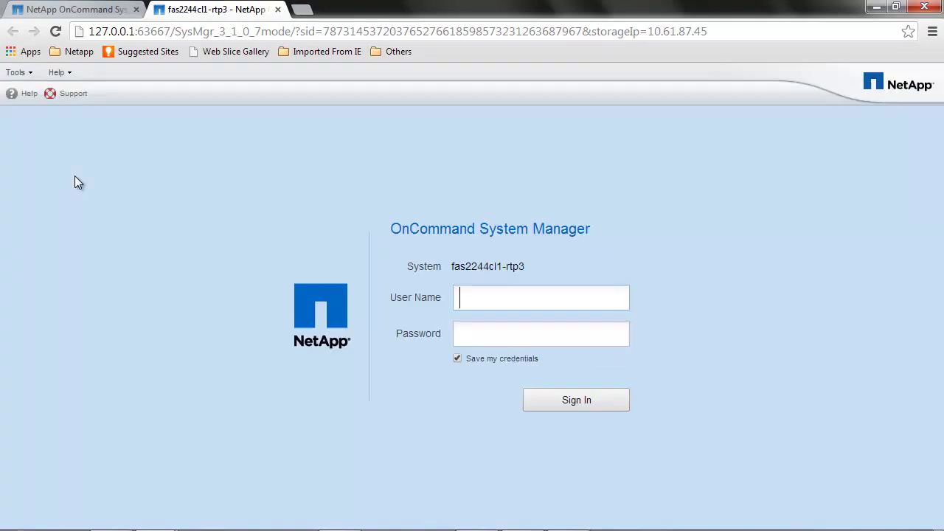
{"action": "left_click", "coordinate": [457, 359]}
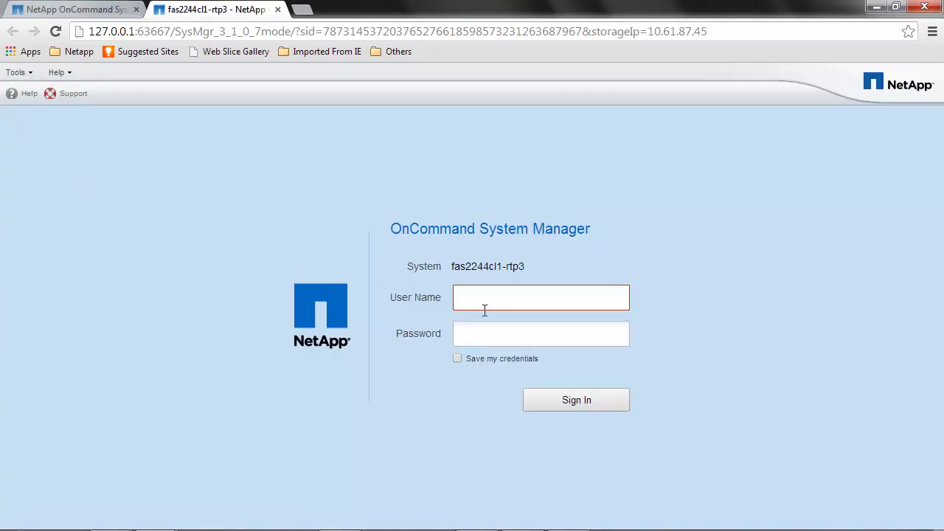
{"action": "left_click", "coordinate": [495, 297]}
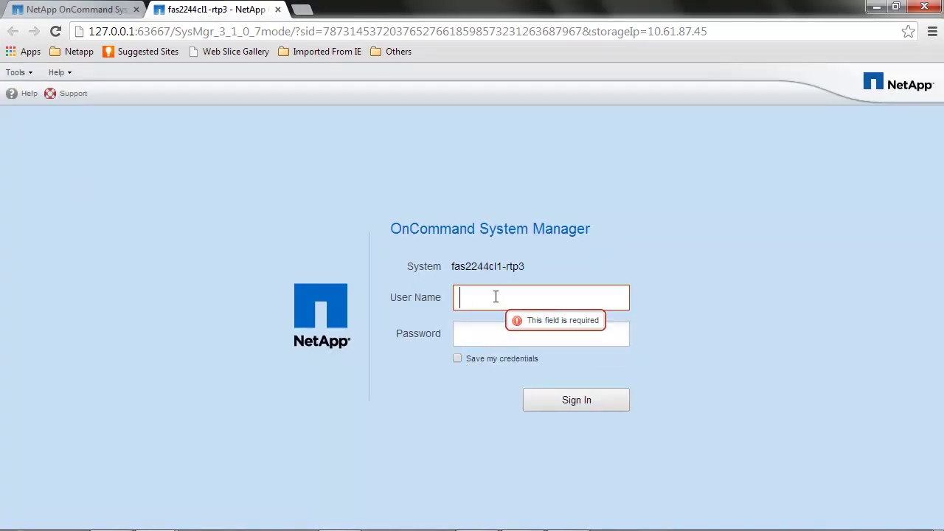
{"action": "type", "text": "readonlyuser"}
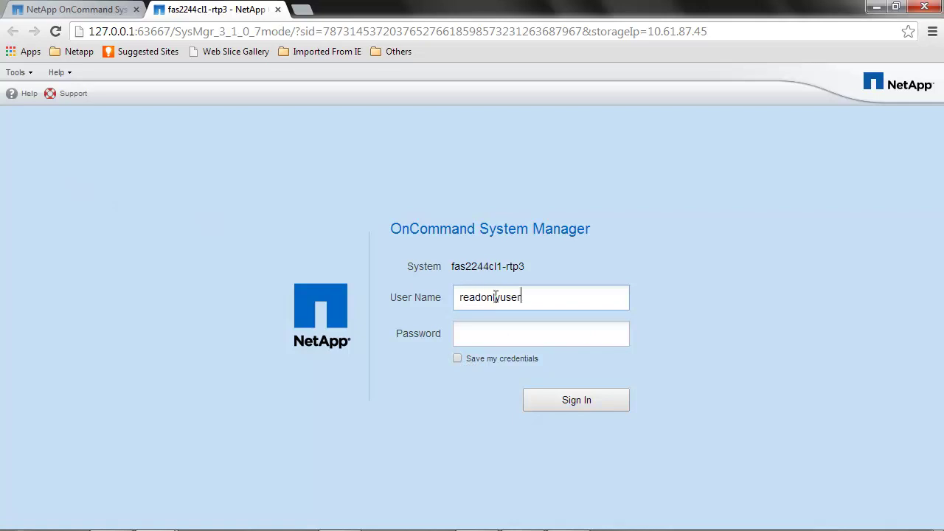
{"action": "key", "text": "Tab"}
{"action": "type", "text": "••••••"}
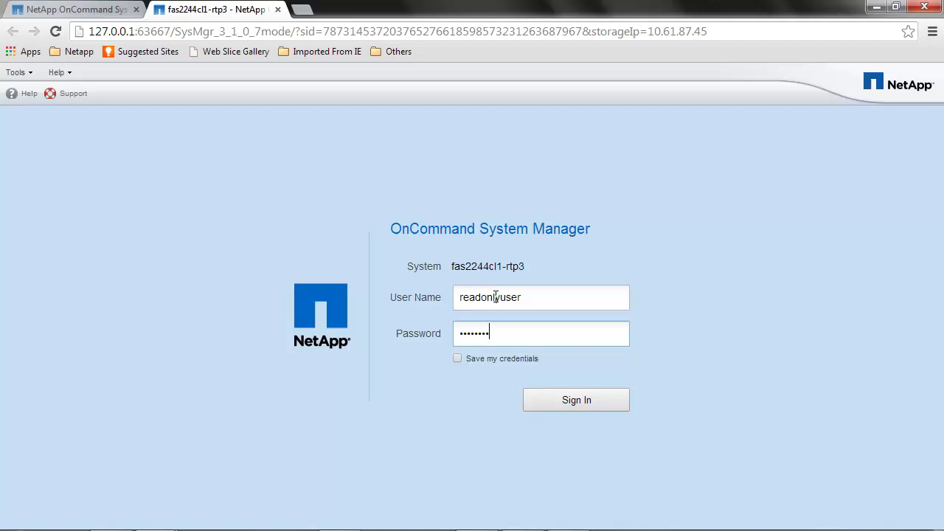
{"action": "key", "text": "Return"}
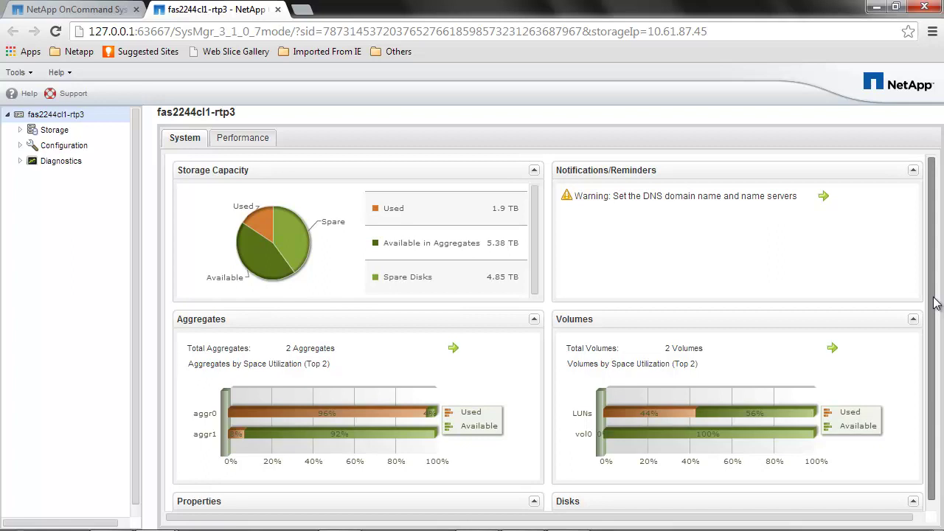
Step: Expand Storage and browse Exports and Qtrees, ending on the Volumes list showing LUNs and vol0
{"action": "scroll", "coordinate": [933, 295], "scroll_direction": "down", "scroll_amount": 1}
{"action": "left_click", "coordinate": [29, 129]}
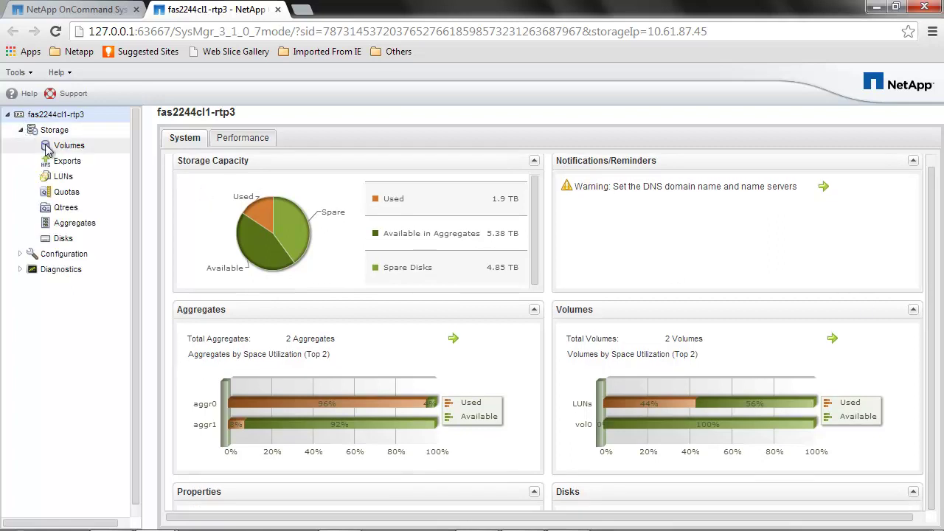
{"action": "left_click", "coordinate": [57, 147]}
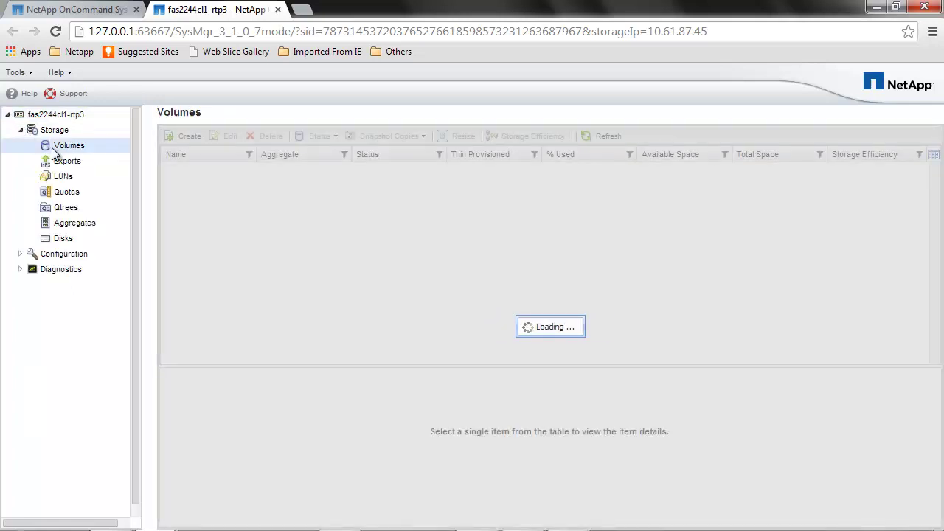
{"action": "left_click", "coordinate": [60, 164]}
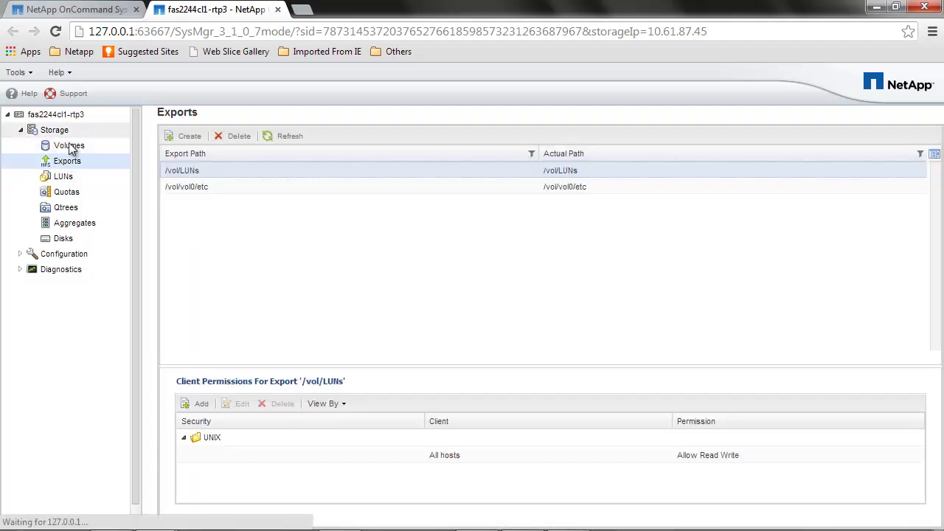
{"action": "left_click", "coordinate": [74, 145]}
{"action": "left_click", "coordinate": [63, 206]}
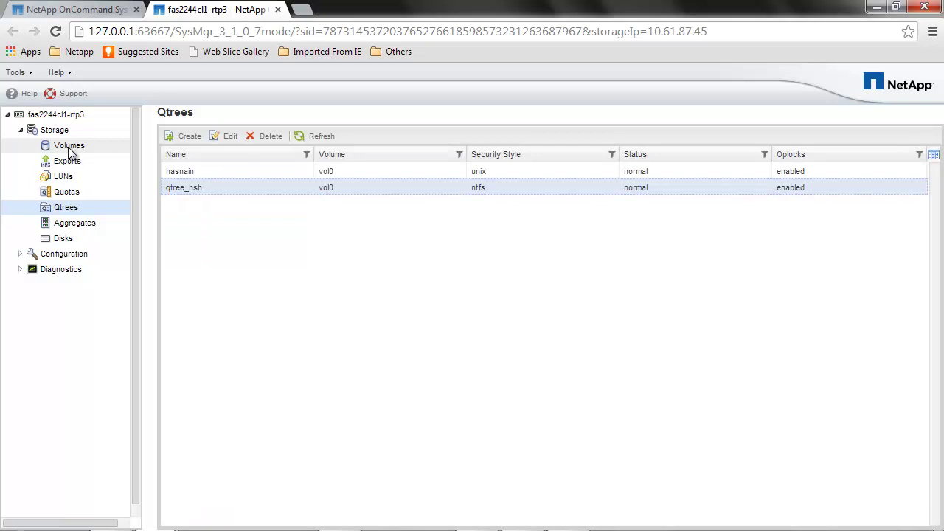
{"action": "left_click", "coordinate": [68, 147]}
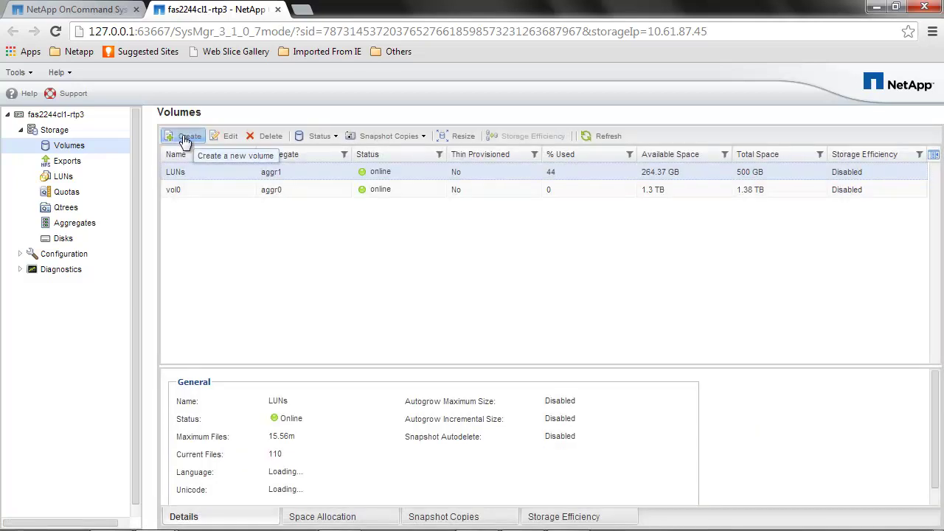
{"action": "left_click", "coordinate": [186, 136]}
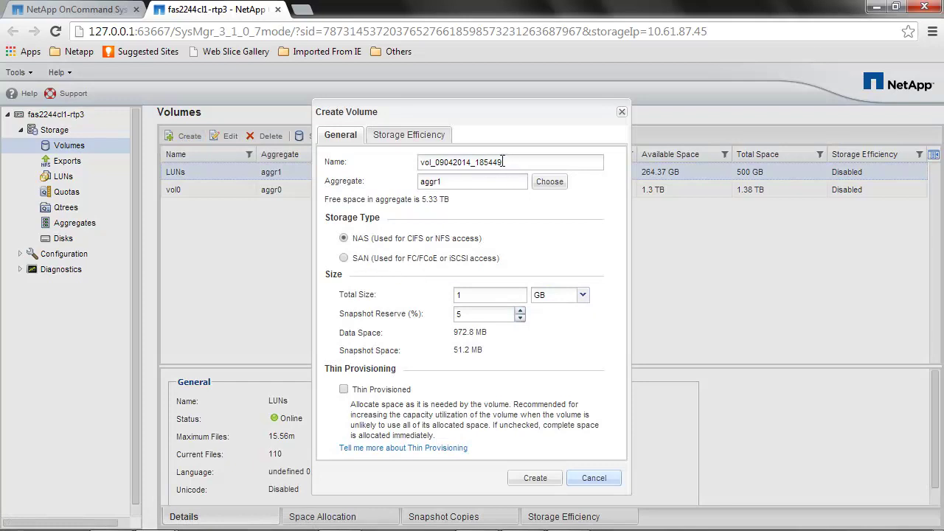
{"action": "key", "text": "Up"}
{"action": "left_click", "coordinate": [536, 479]}
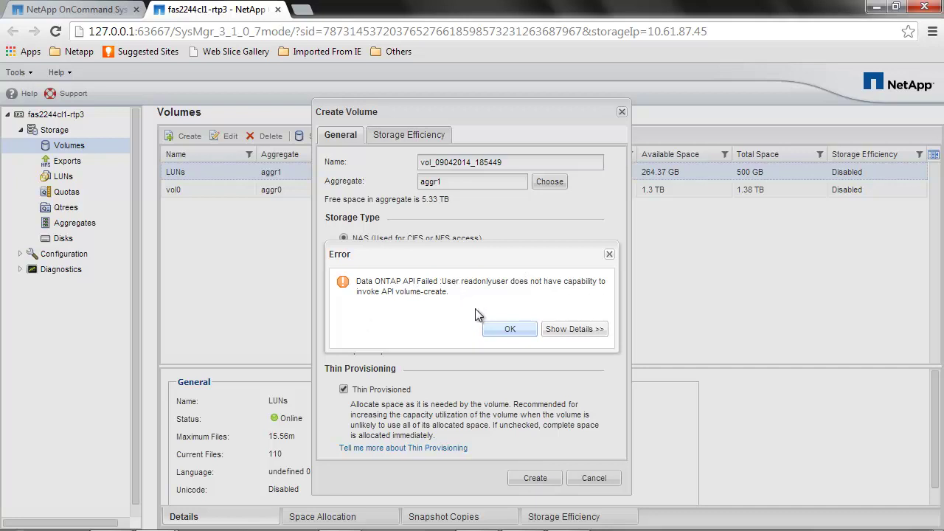
{"action": "left_click", "coordinate": [534, 330]}
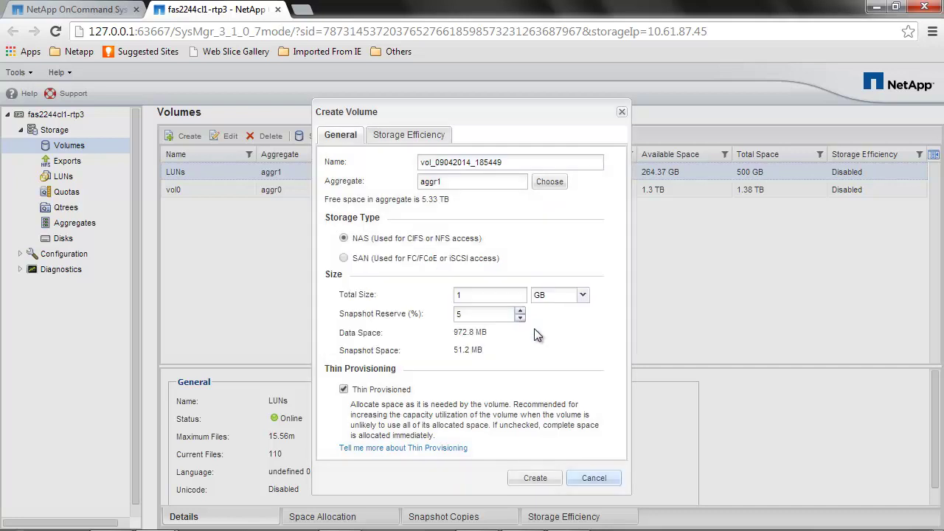
{"action": "left_click", "coordinate": [621, 113]}
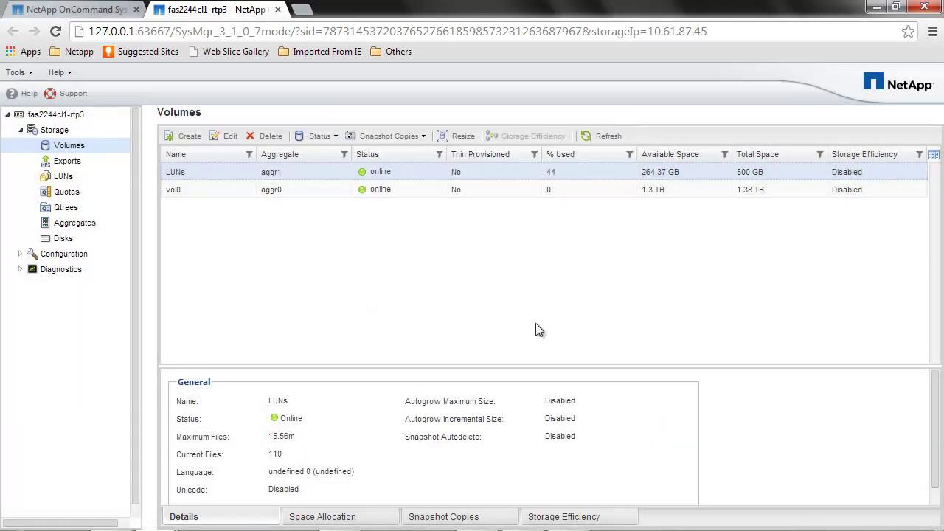